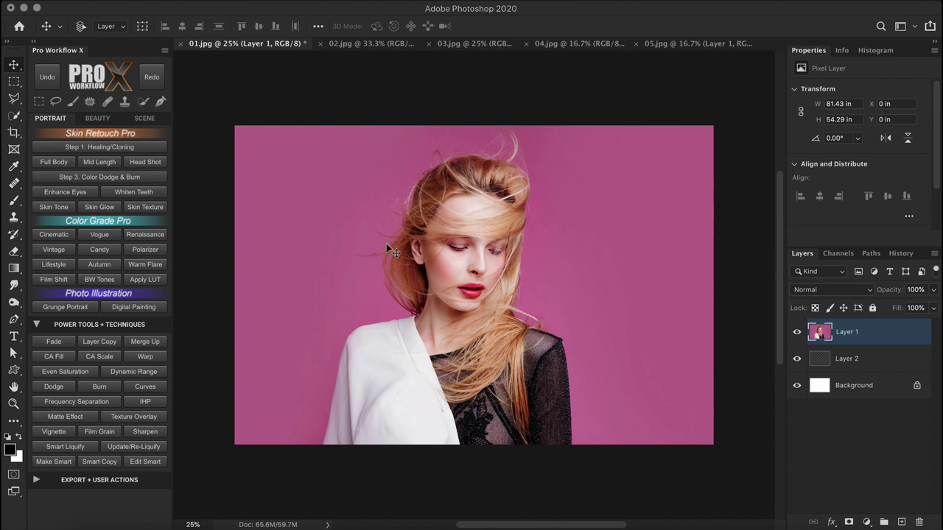
# Make a magenta Quick Mask refined with a sampled Levels white point, then discard it
pyautogui.click(147, 118)
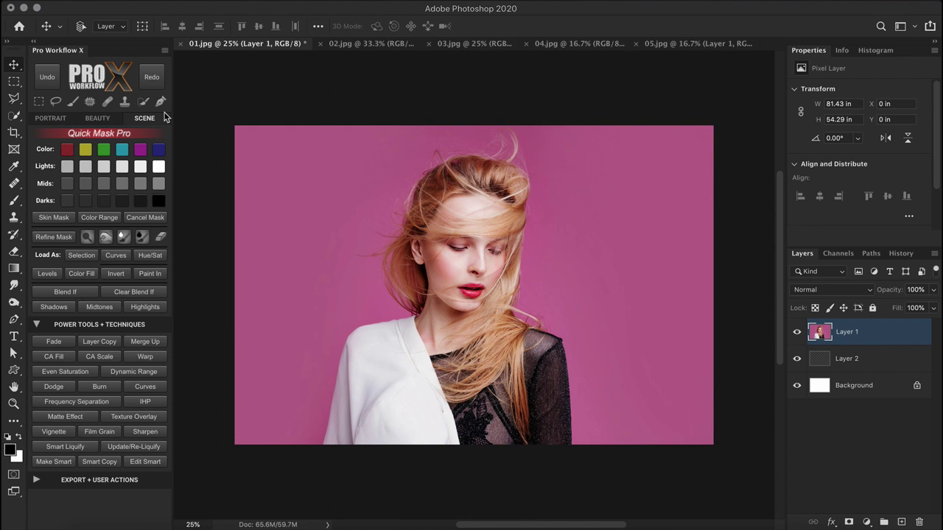
pyautogui.click(141, 151)
pyautogui.click(65, 236)
pyautogui.click(432, 157)
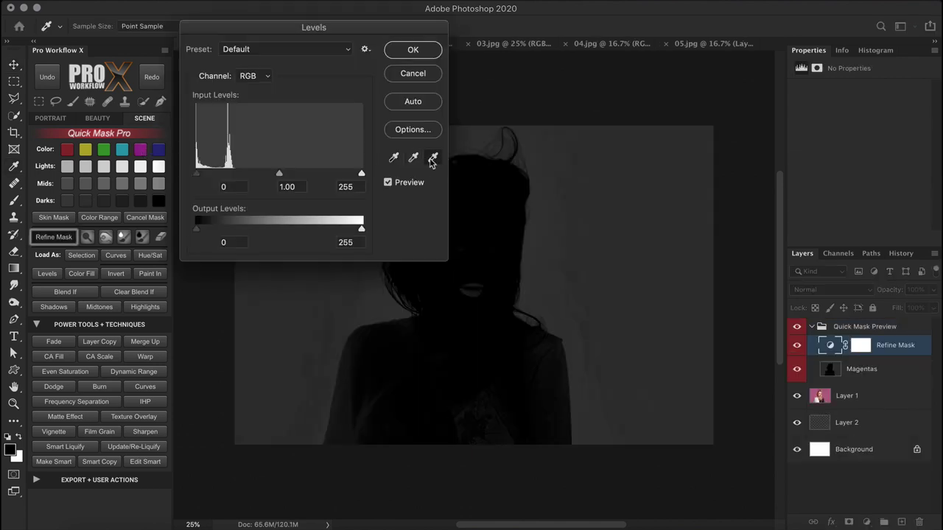
pyautogui.click(574, 178)
pyautogui.click(412, 49)
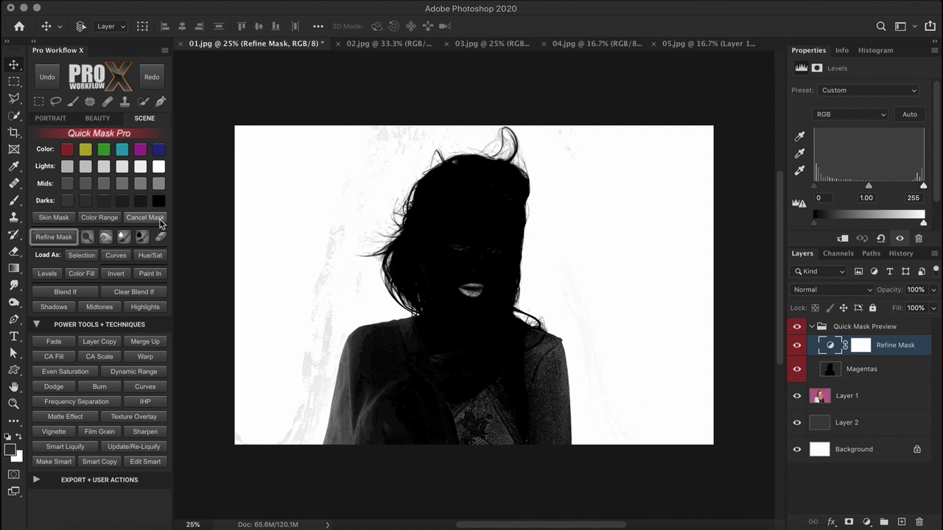
pyautogui.click(145, 218)
# Build a Color Range mask by sampling the pink background until it turns white
pyautogui.click(102, 219)
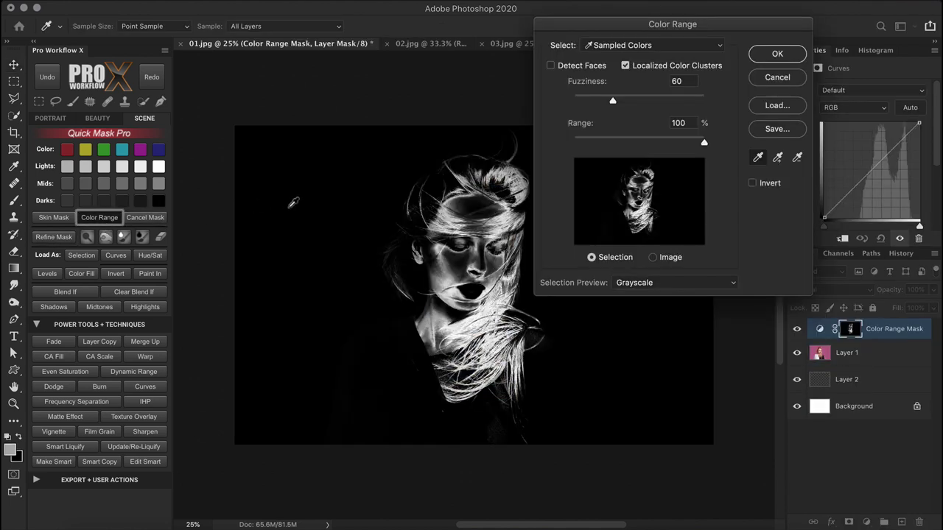
pyautogui.click(293, 203)
pyautogui.moveTo(589, 27); pyautogui.dragTo(640, 24)
pyautogui.keyDown('shift'); pyautogui.click(574, 152); pyautogui.keyUp('shift')
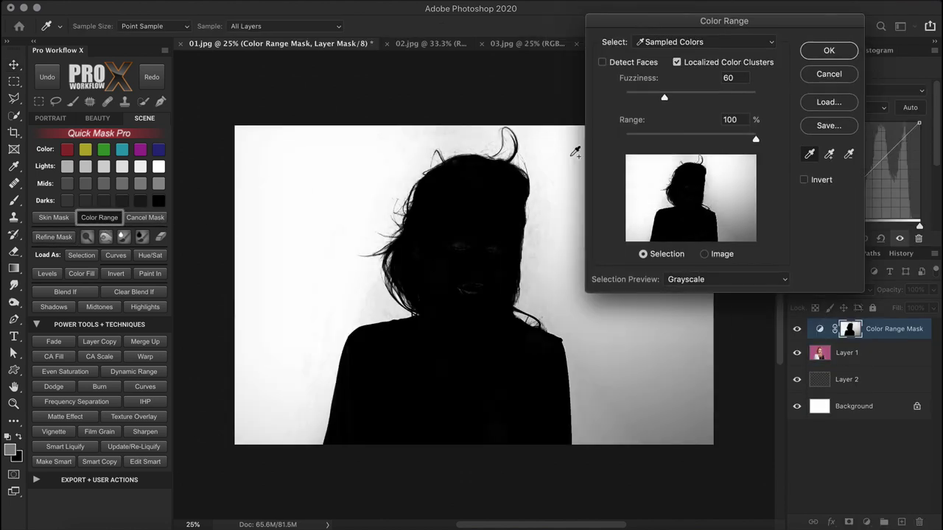
pyautogui.keyDown('shift'); pyautogui.click(622, 422); pyautogui.keyUp('shift')
pyautogui.click(805, 52)
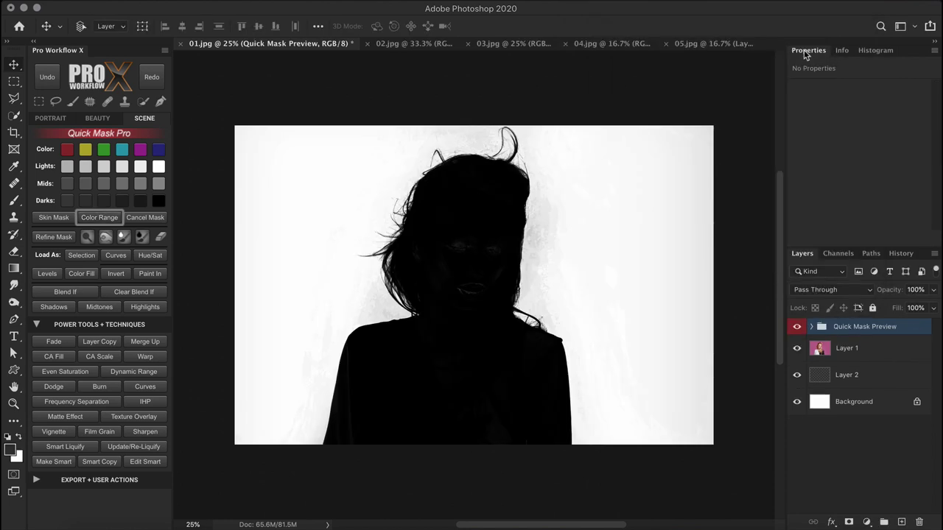
# Paint the faint face solid black and add a Dodge Mask layer with a ~769 px brush
pyautogui.click(142, 236)
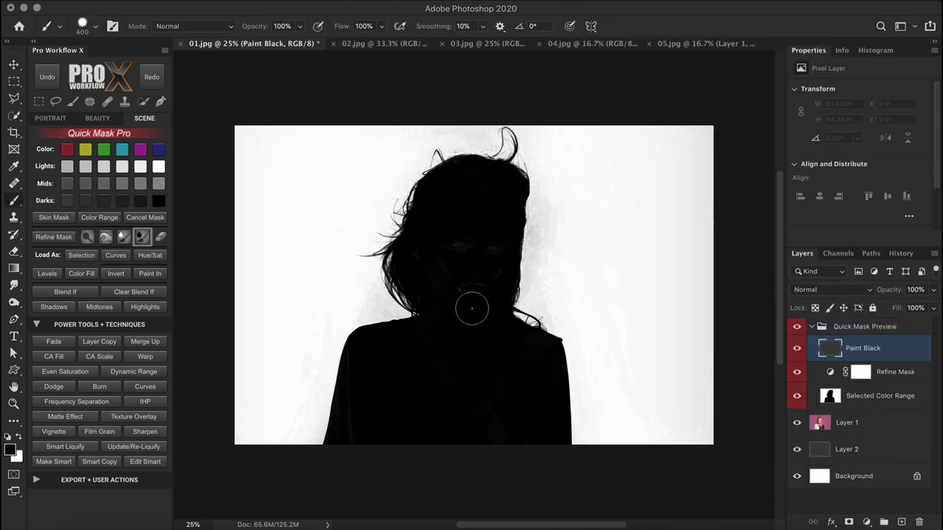
pyautogui.moveTo(471, 307)
pyautogui.mouseDown()
pyautogui.moveTo(466, 326)
pyautogui.moveTo(488, 189)
pyautogui.moveTo(447, 364)
pyautogui.mouseUp()
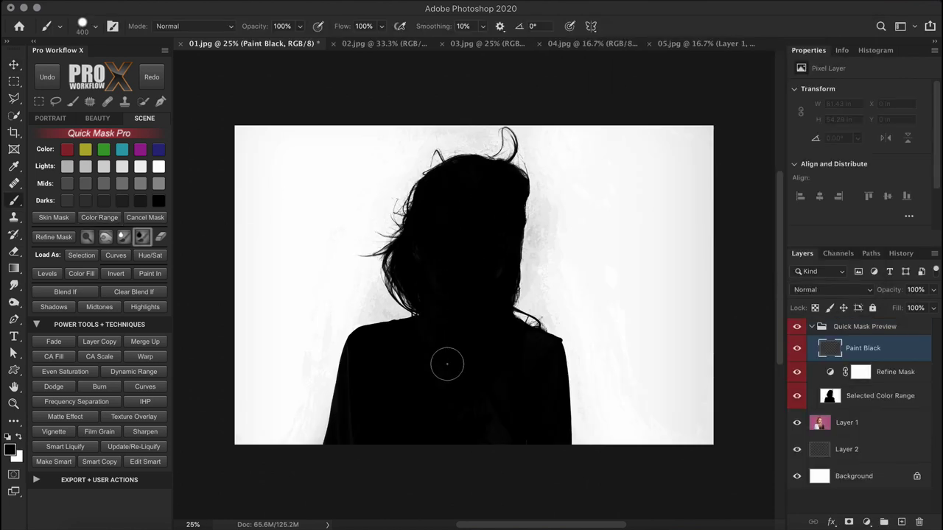
pyautogui.click(87, 236)
pyautogui.moveTo(321, 317)
pyautogui.mouseDown()
pyautogui.moveTo(358, 321)
pyautogui.moveTo(550, 124)
pyautogui.moveTo(541, 294)
pyautogui.moveTo(569, 323)
pyautogui.moveTo(597, 393)
pyautogui.moveTo(643, 425)
pyautogui.moveTo(683, 412)
pyautogui.moveTo(707, 212)
pyautogui.moveTo(703, 148)
pyautogui.moveTo(568, 124)
pyautogui.moveTo(555, 136)
pyautogui.moveTo(570, 302)
pyautogui.moveTo(234, 440)
pyautogui.moveTo(250, 158)
pyautogui.moveTo(256, 141)
pyautogui.moveTo(340, 137)
pyautogui.moveTo(286, 271)
pyautogui.mouseUp()
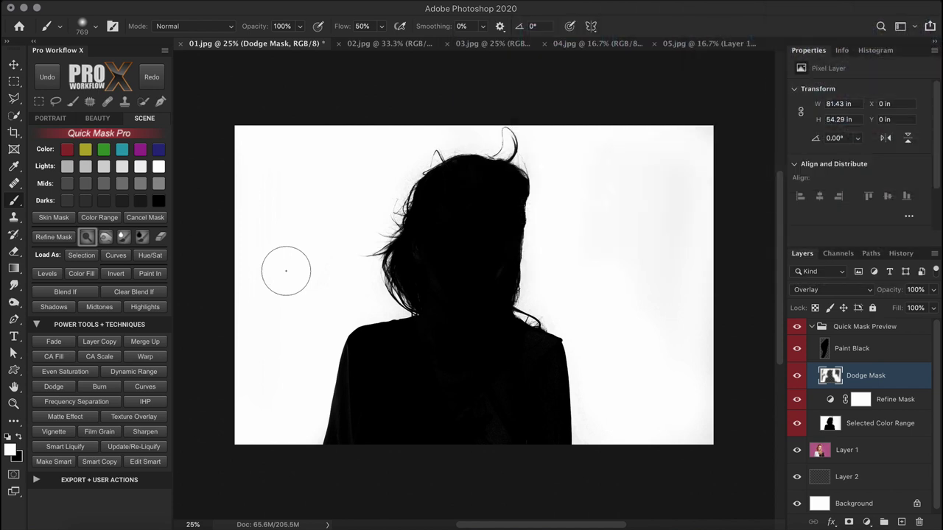
# Load the mask as an inverted selection, mask a copy of Layer 1, and hide the original
pyautogui.click(92, 257)
pyautogui.click(116, 273)
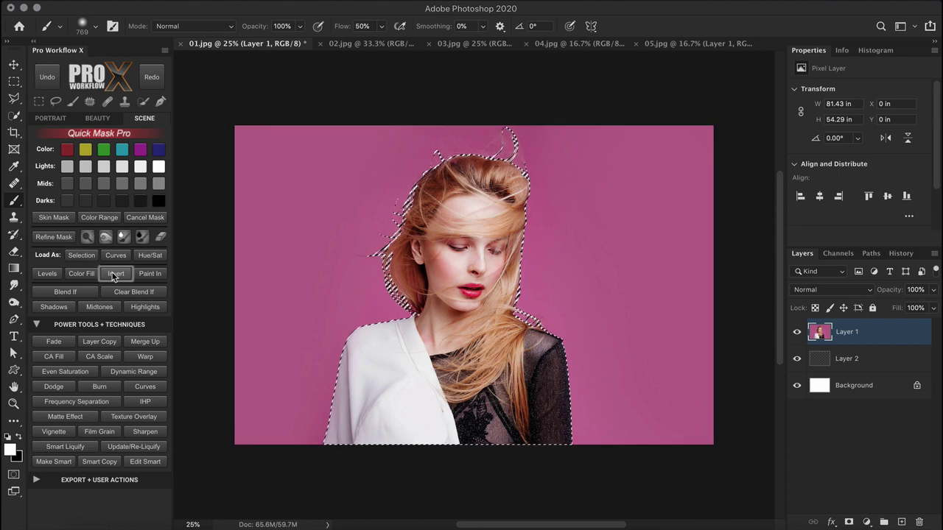
pyautogui.moveTo(871, 336)
pyautogui.mouseDown()
pyautogui.moveTo(863, 500)
pyautogui.moveTo(901, 522)
pyautogui.mouseUp()
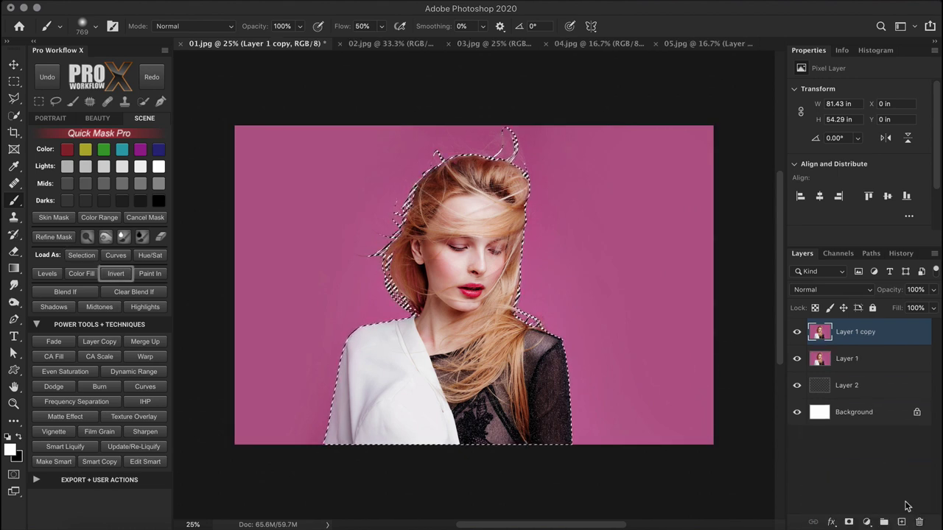
pyautogui.click(848, 521)
pyautogui.click(796, 358)
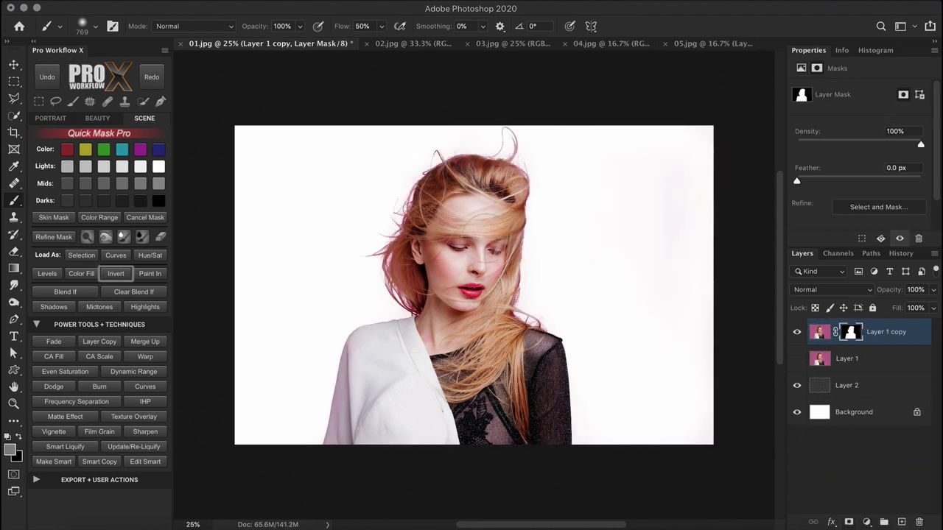
# Add a Color Fix layer clipped to Layer 1 copy
pyautogui.moveTo(420, 211); pyautogui.dragTo(465, 279)
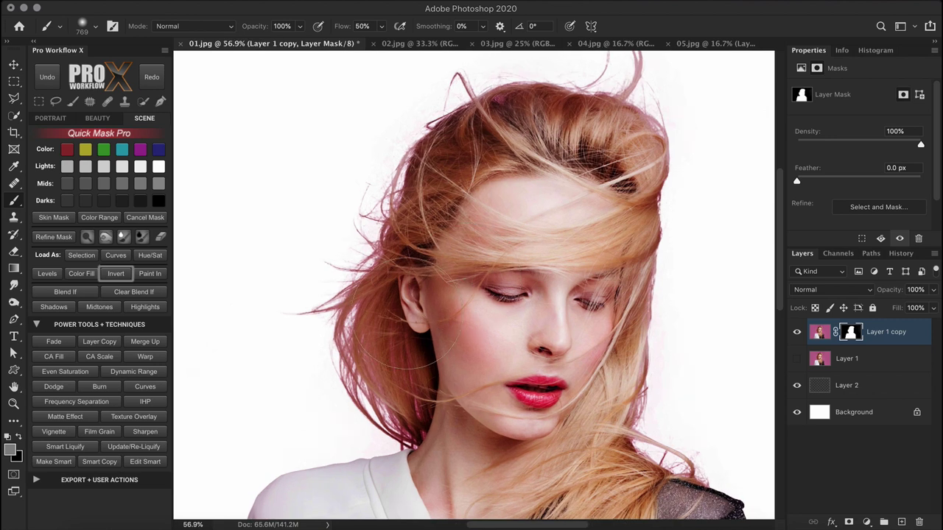
pyautogui.click(98, 118)
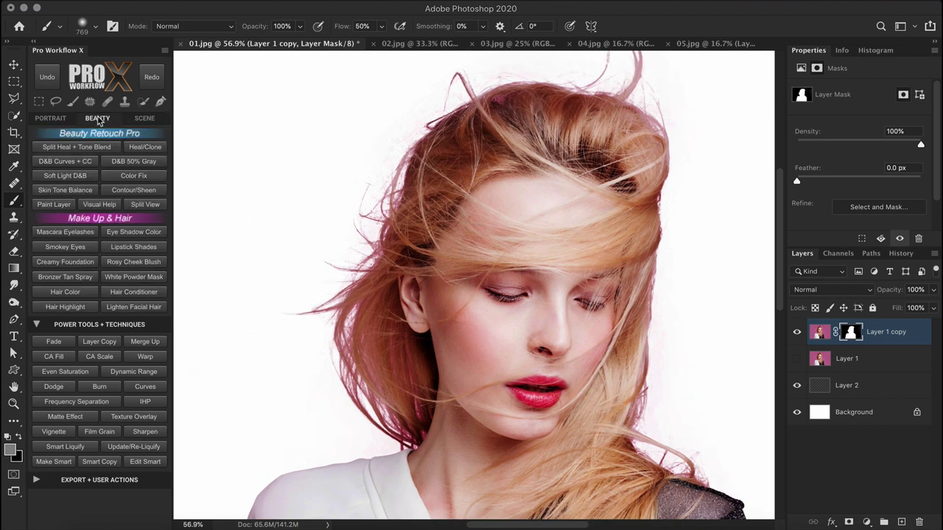
pyautogui.click(162, 178)
pyautogui.click(567, 251)
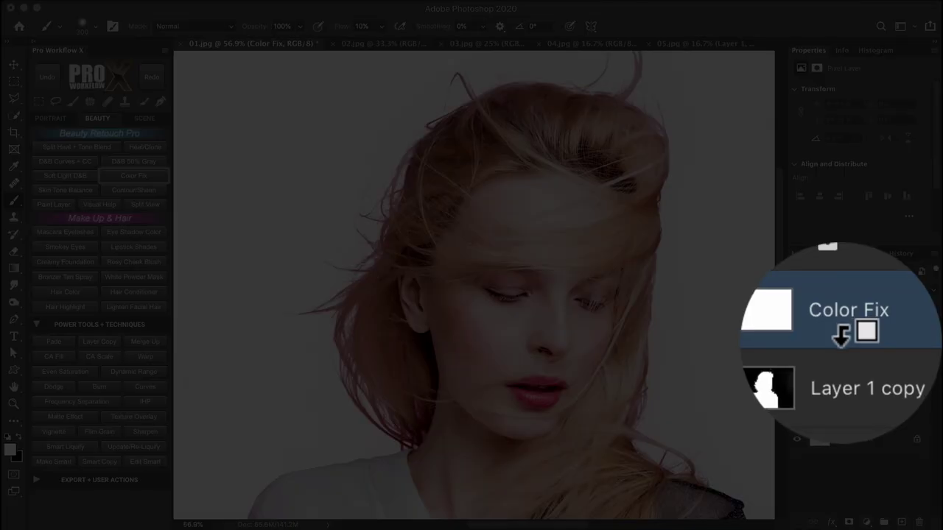
pyautogui.keyDown('alt'); pyautogui.click(841, 335); pyautogui.keyUp('alt')
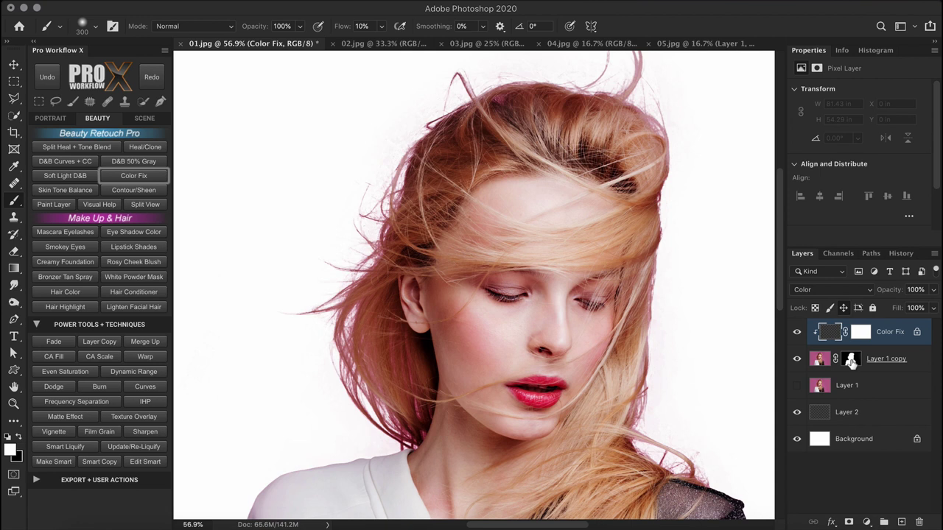
# Sample reddish and peach hair tones and paint them over the pink-fringed hair edges
pyautogui.press('i')
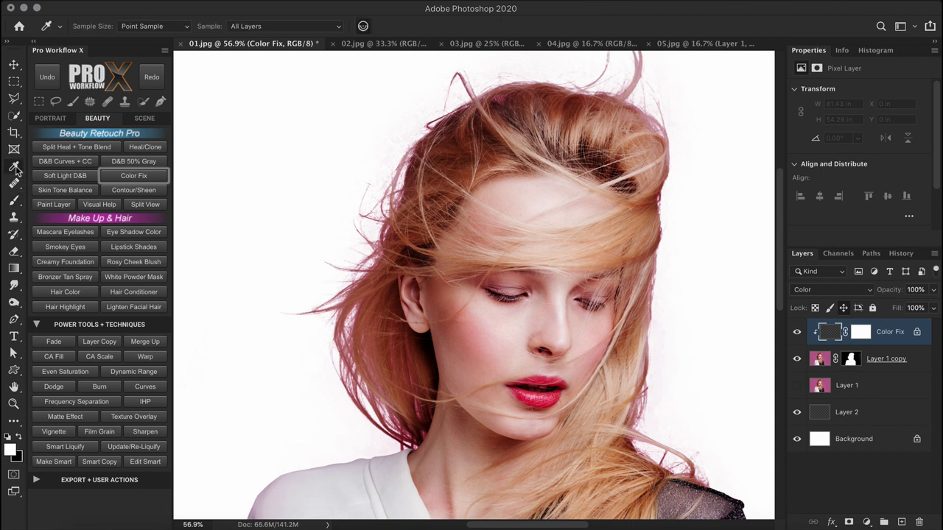
pyautogui.click(360, 361)
pyautogui.press('b')
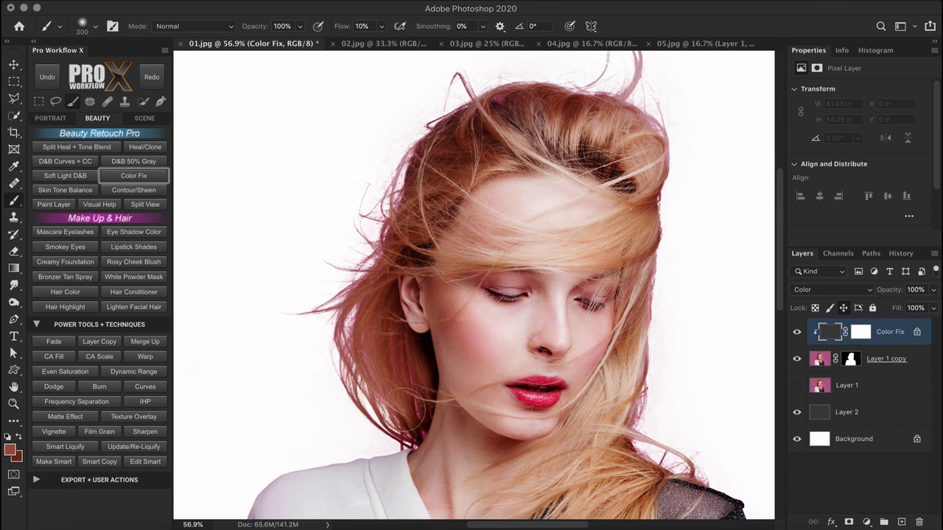
pyautogui.moveTo(324, 331)
pyautogui.mouseDown()
pyautogui.moveTo(400, 153)
pyautogui.moveTo(511, 76)
pyautogui.moveTo(623, 96)
pyautogui.moveTo(657, 129)
pyautogui.moveTo(679, 164)
pyautogui.mouseUp()
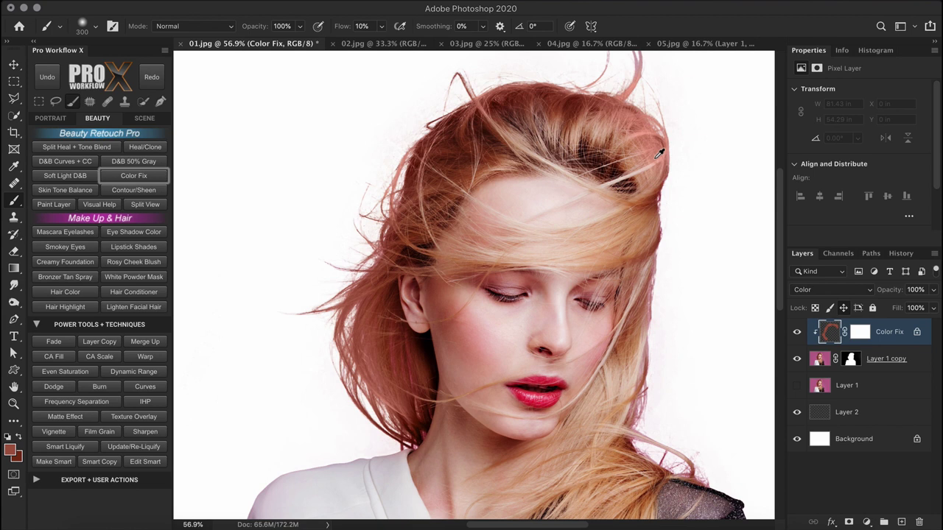
pyautogui.keyDown('alt'); pyautogui.click(657, 153); pyautogui.keyUp('alt')
pyautogui.moveTo(647, 347)
pyautogui.mouseDown()
pyautogui.moveTo(649, 437)
pyautogui.moveTo(695, 466)
pyautogui.moveTo(703, 461)
pyautogui.moveTo(641, 366)
pyautogui.mouseUp()
pyautogui.scroll(5, 651, 114)
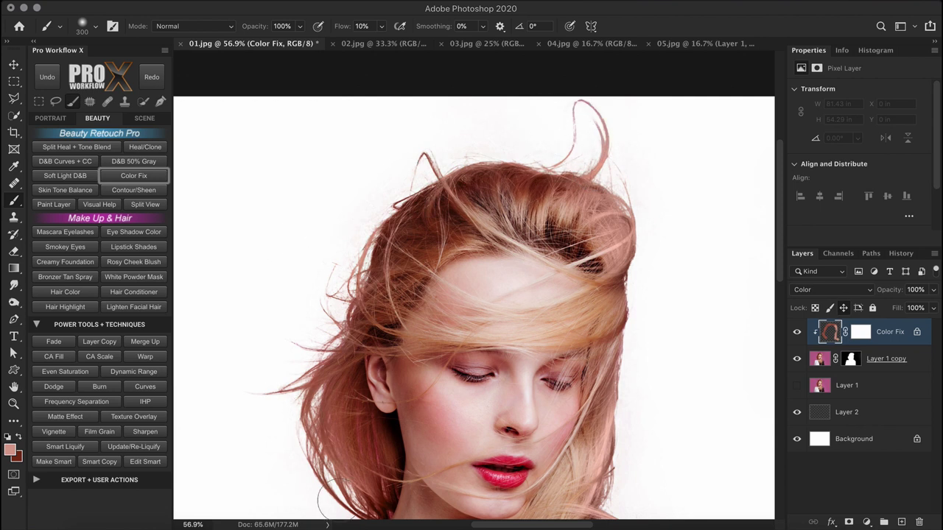
pyautogui.moveTo(359, 483); pyautogui.dragTo(353, 397)
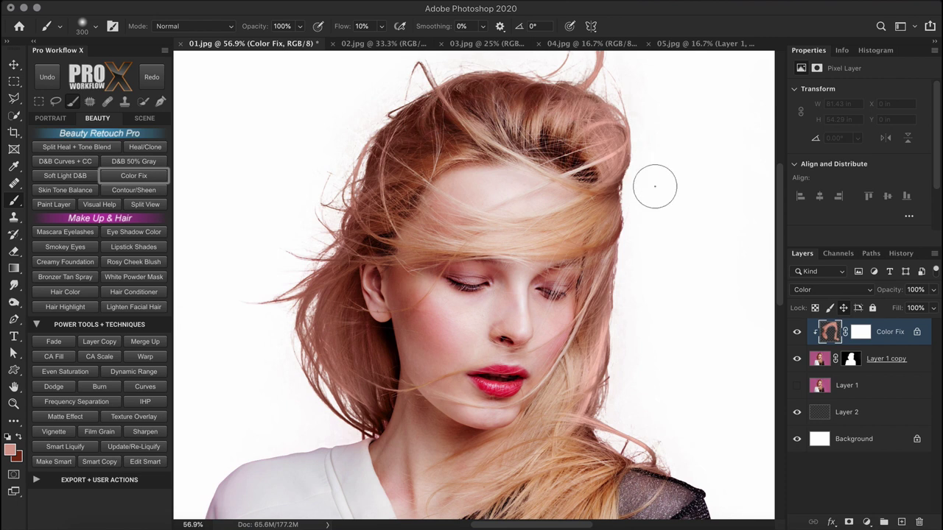
pyautogui.moveTo(654, 185)
pyautogui.mouseDown()
pyautogui.moveTo(614, 236)
pyautogui.moveTo(617, 252)
pyautogui.mouseUp()
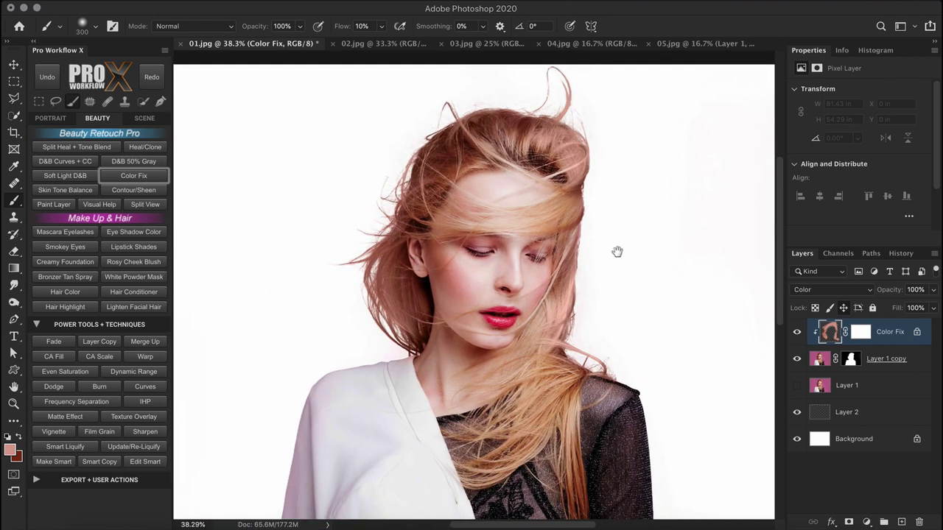
pyautogui.click(796, 332)
pyautogui.click(796, 332)
# Fill the left half of Layer 2 with black using a rectangular selection
pyautogui.moveTo(421, 286); pyautogui.dragTo(375, 280)
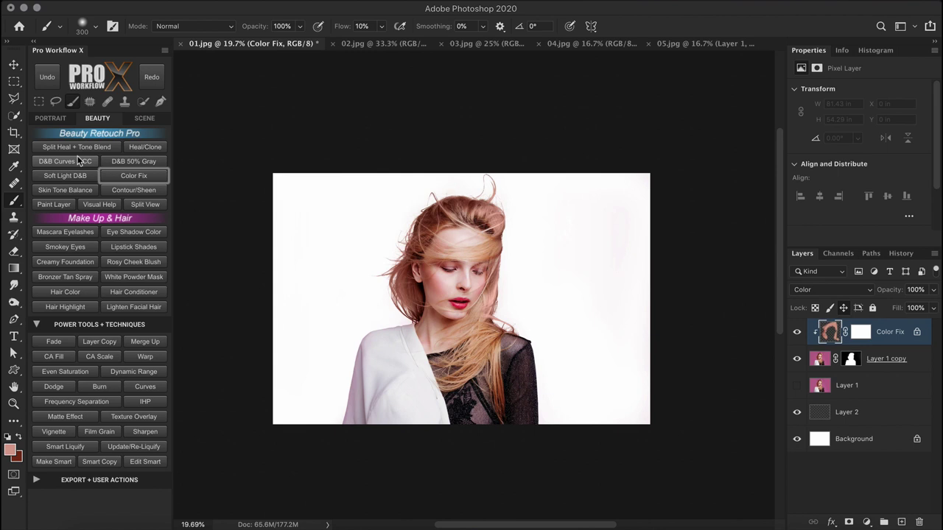
pyautogui.click(39, 102)
pyautogui.moveTo(254, 154); pyautogui.dragTo(457, 471)
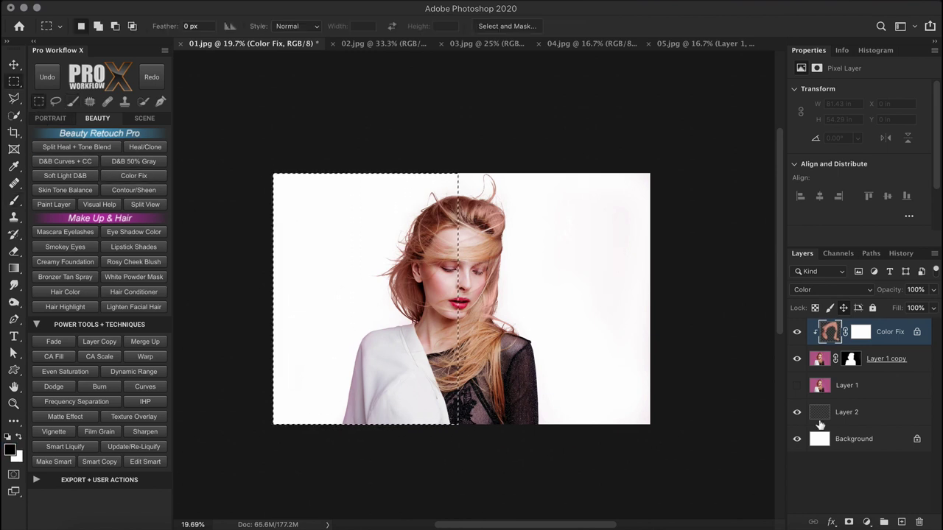
pyautogui.click(862, 416)
pyautogui.hotkey('alt', 'BackSpace')
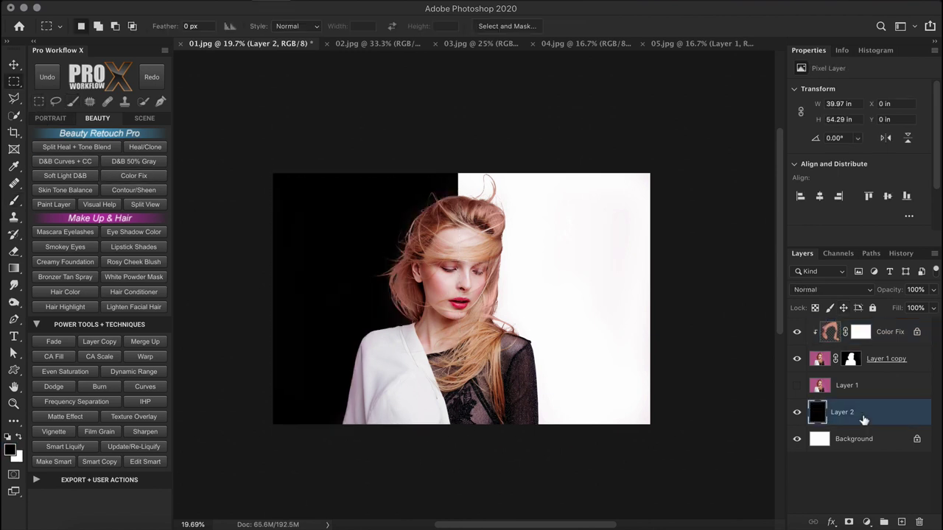
pyautogui.hotkey('ctrl', 'd')
pyautogui.scroll(5, 486, 258)
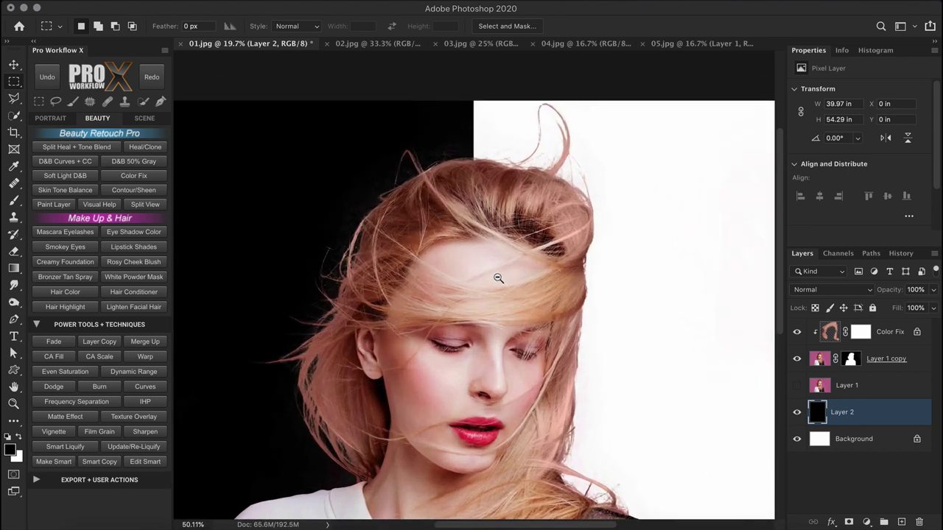
# Paint back fine left hair strands on the Layer 1 copy mask with a ~606 px brush
pyautogui.click(850, 358)
pyautogui.press('b')
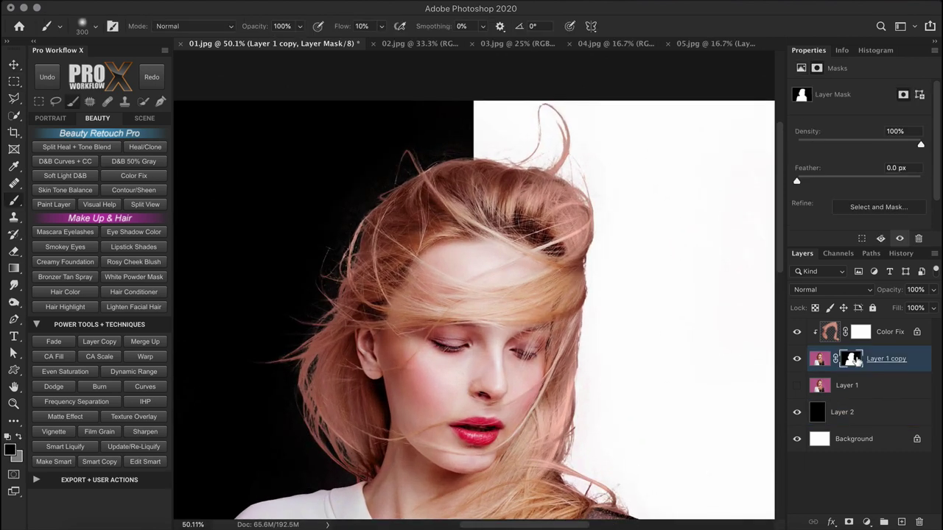
pyautogui.moveTo(305, 231); pyautogui.dragTo(346, 231)
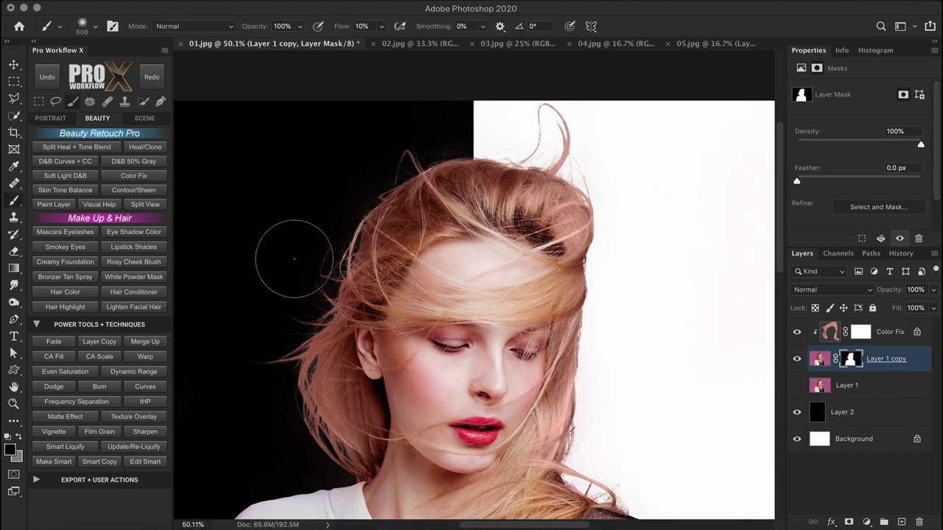
pyautogui.moveTo(271, 322)
pyautogui.mouseDown()
pyautogui.moveTo(222, 382)
pyautogui.moveTo(261, 392)
pyautogui.moveTo(298, 456)
pyautogui.moveTo(288, 401)
pyautogui.mouseUp()
# Fade the last mask stroke to 77% opacity
pyautogui.click(53, 342)
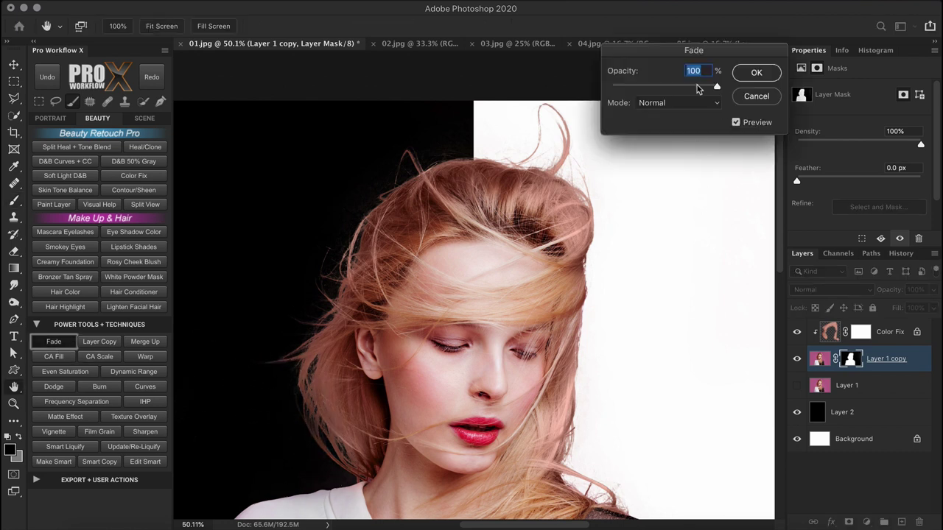
pyautogui.moveTo(714, 86); pyautogui.dragTo(672, 88)
pyautogui.click(752, 74)
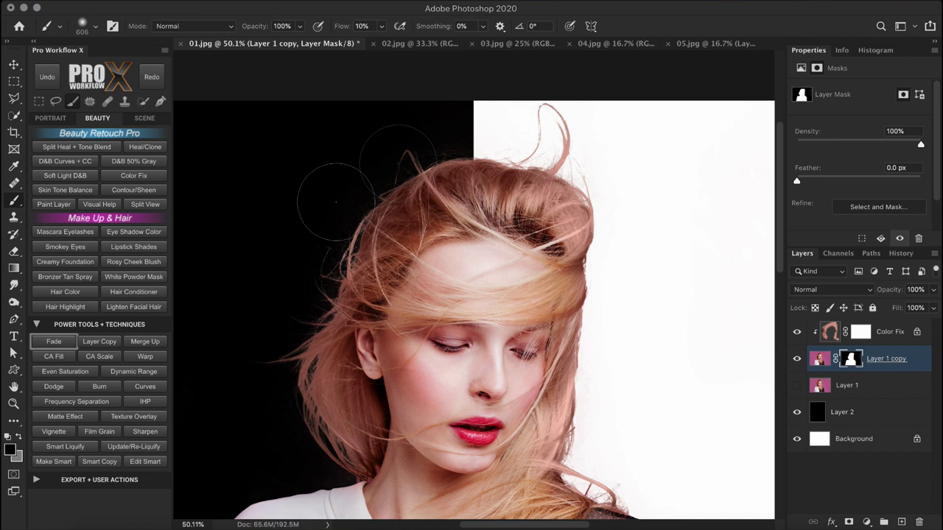
pyautogui.click(53, 342)
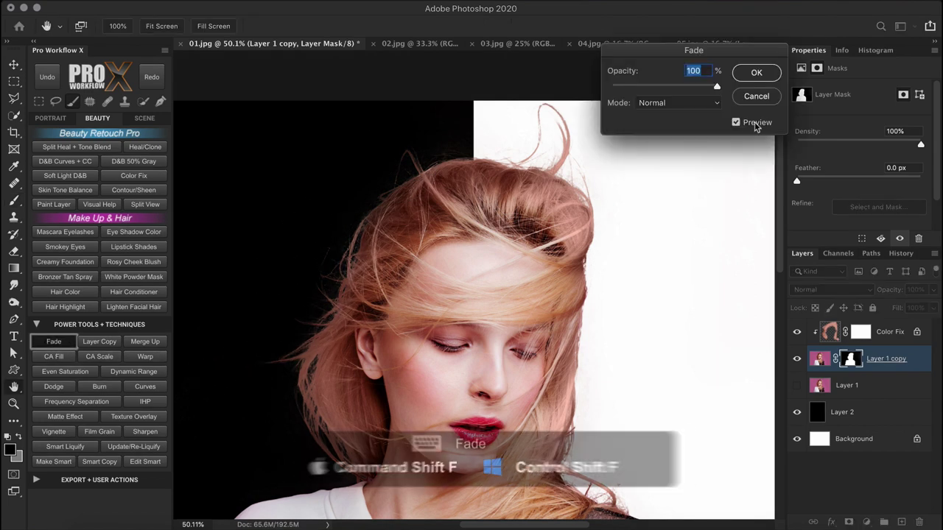
pyautogui.moveTo(715, 86); pyautogui.dragTo(692, 86)
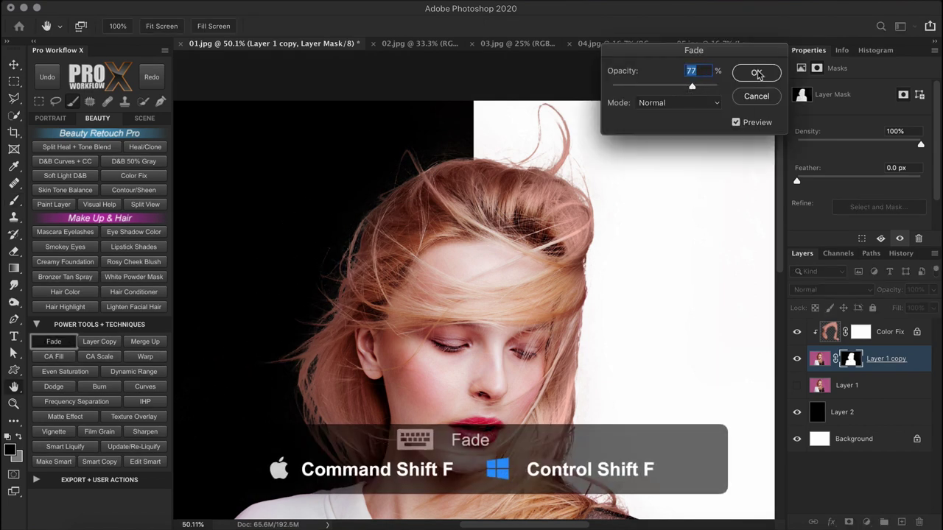
pyautogui.click(756, 72)
# Move Layer 1 to the top of the stack and hide Layer 1 copy
pyautogui.press('b')
pyautogui.moveTo(670, 324); pyautogui.dragTo(604, 320)
pyautogui.click(874, 392)
pyautogui.moveTo(873, 392); pyautogui.dragTo(893, 335)
pyautogui.click(796, 385)
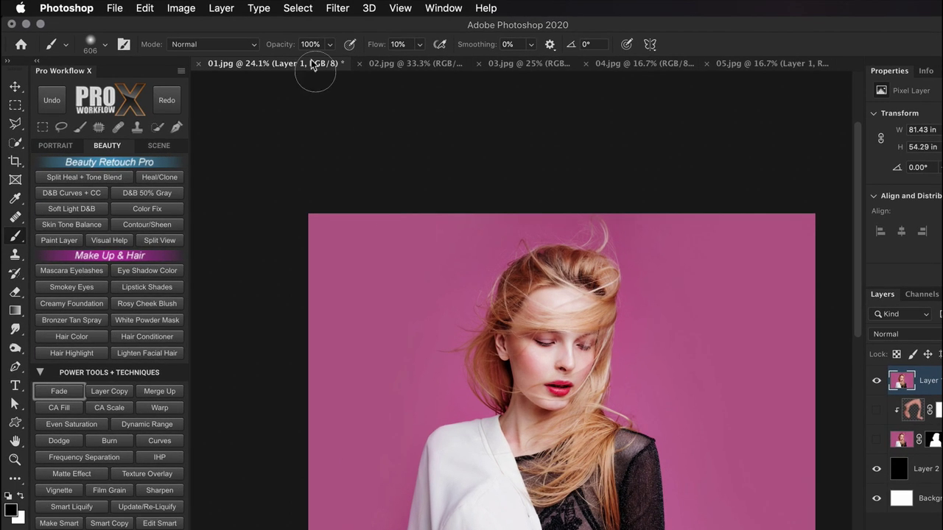
# Select the woman on Layer 1 using the Quick Selection tool's Select Subject
pyautogui.click(270, 0)
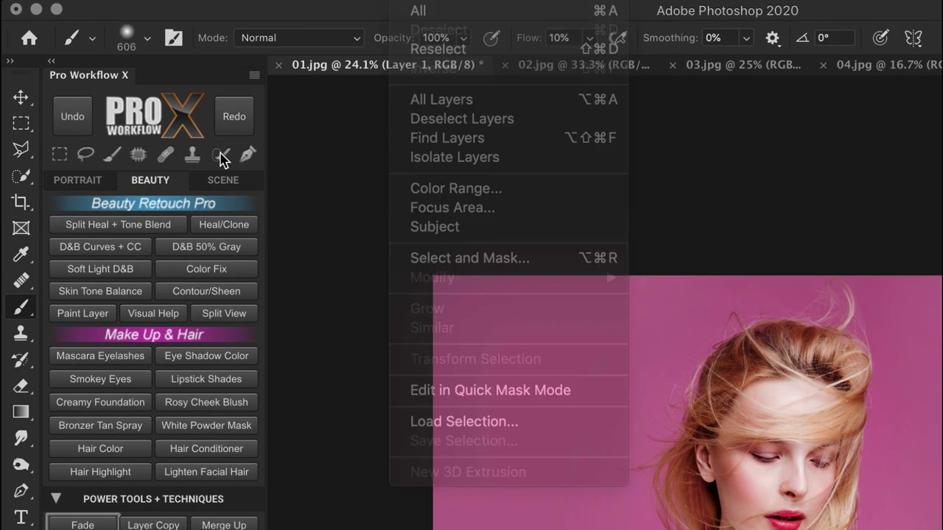
pyautogui.click(143, 103)
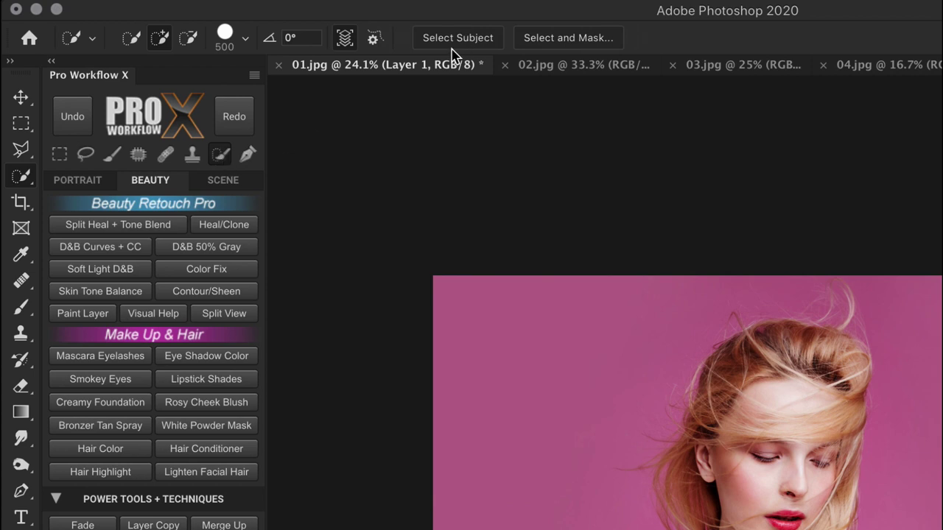
pyautogui.click(479, 38)
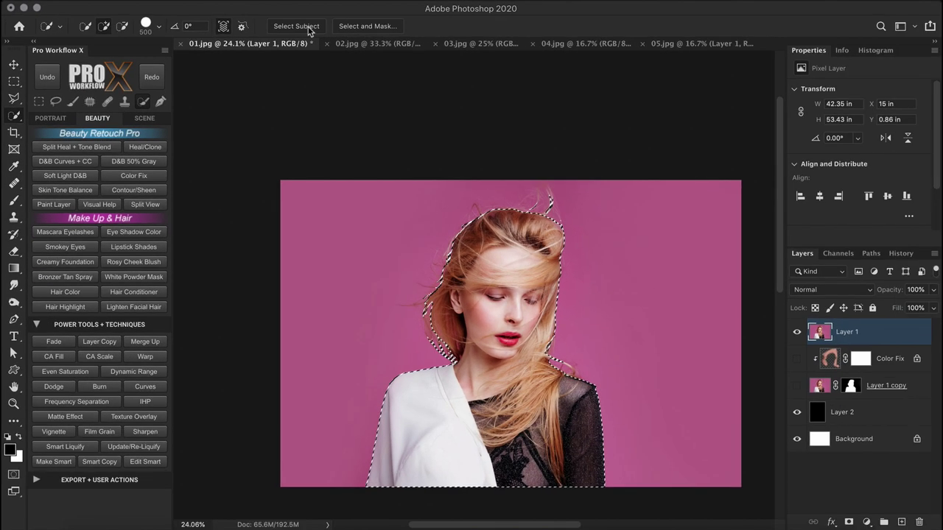
# Open Select and Mask and auto-select the woman with Select Subject
pyautogui.click(364, 27)
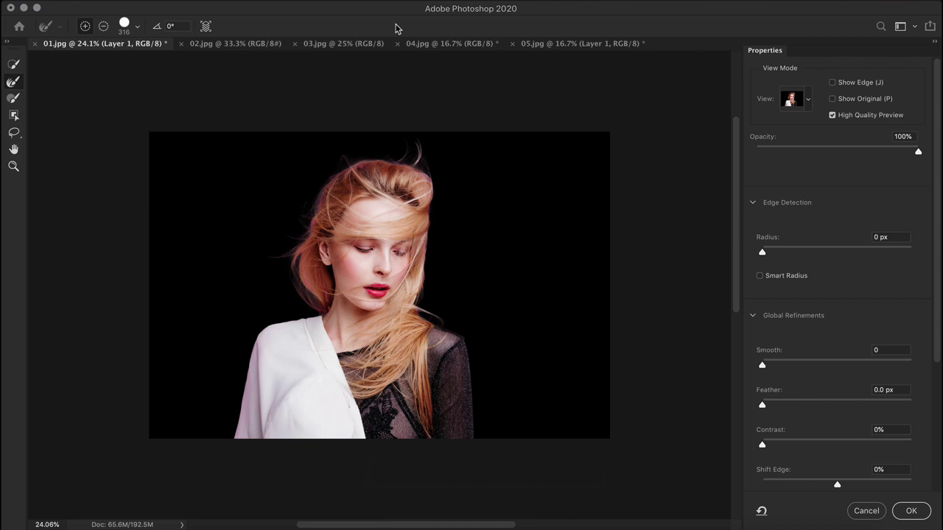
pyautogui.scroll(5, 356, 167)
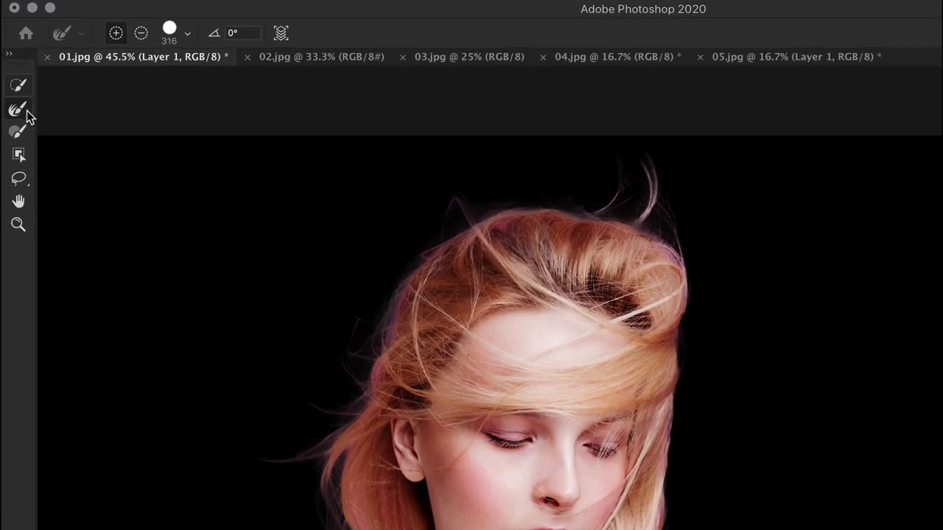
pyautogui.click(19, 86)
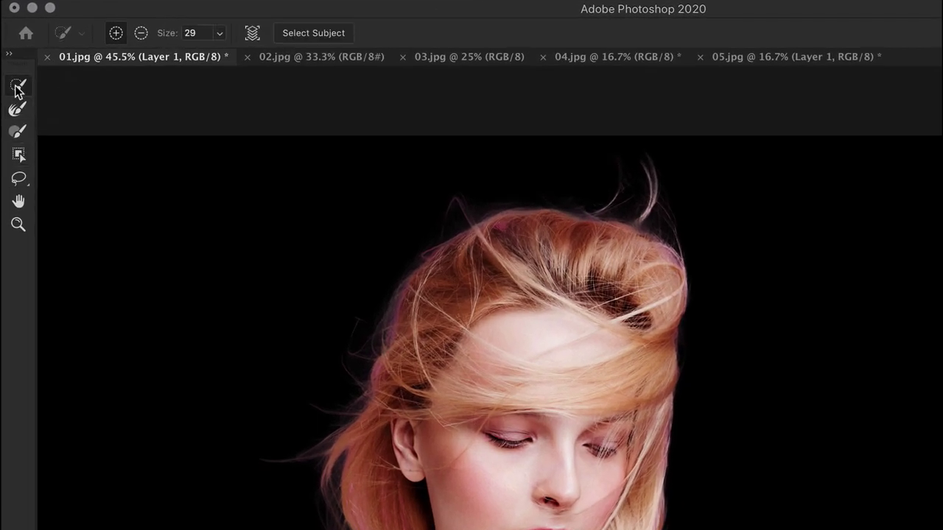
pyautogui.click(336, 35)
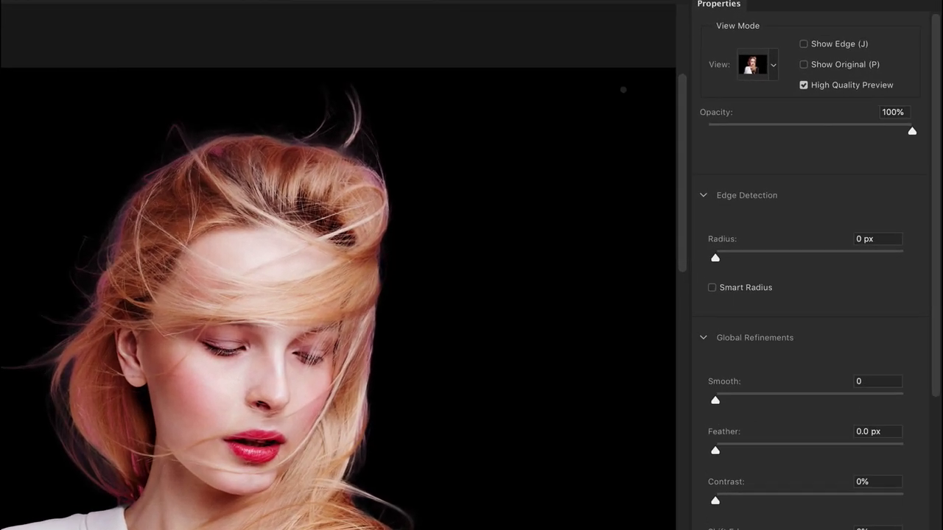
# Preview the cutout On Black and adjust the background opacity
pyautogui.click(772, 66)
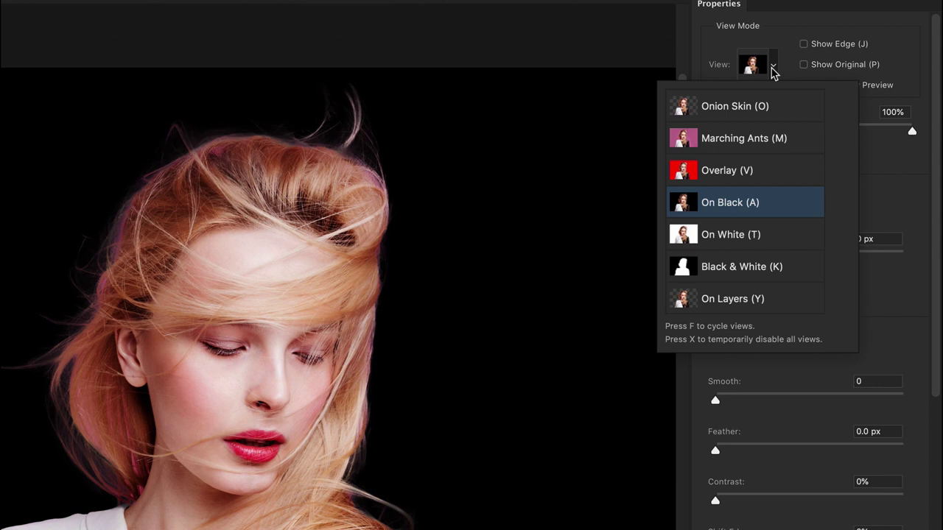
pyautogui.click(775, 65)
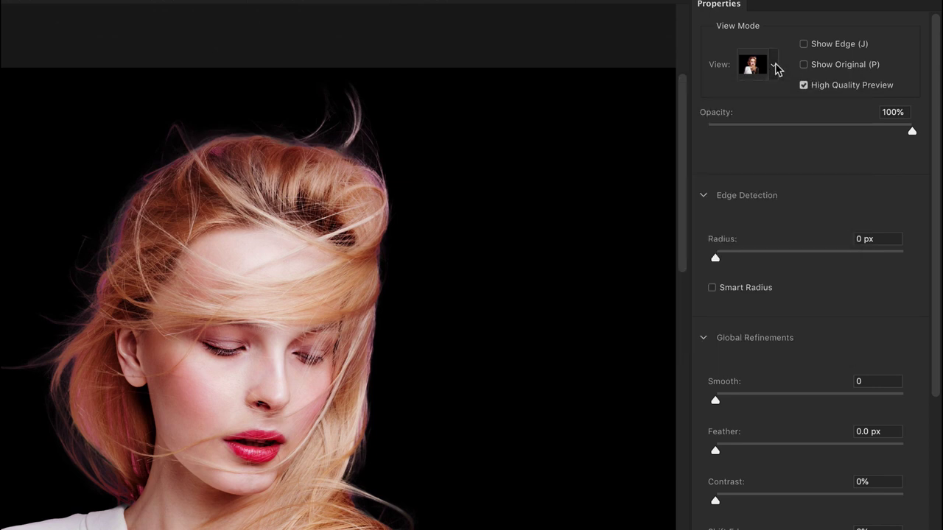
pyautogui.moveTo(912, 131); pyautogui.dragTo(927, 148)
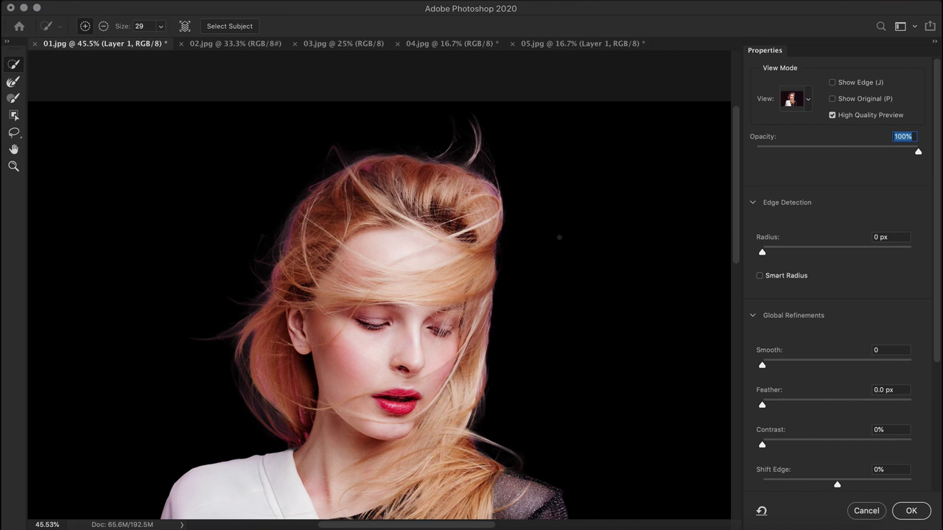
pyautogui.scroll(-4, 835, 263)
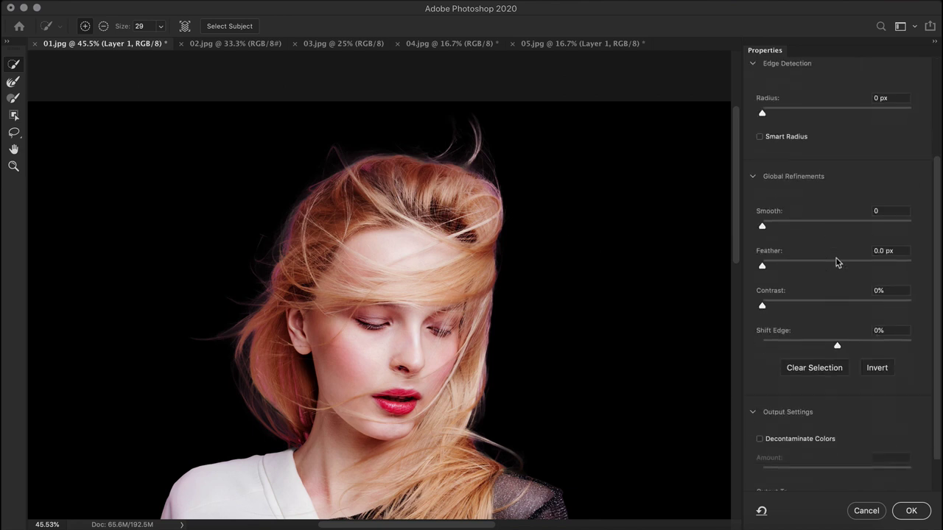
# Clear the selection, fit the photo to the window, and re-select the woman with Select Subject
pyautogui.click(828, 369)
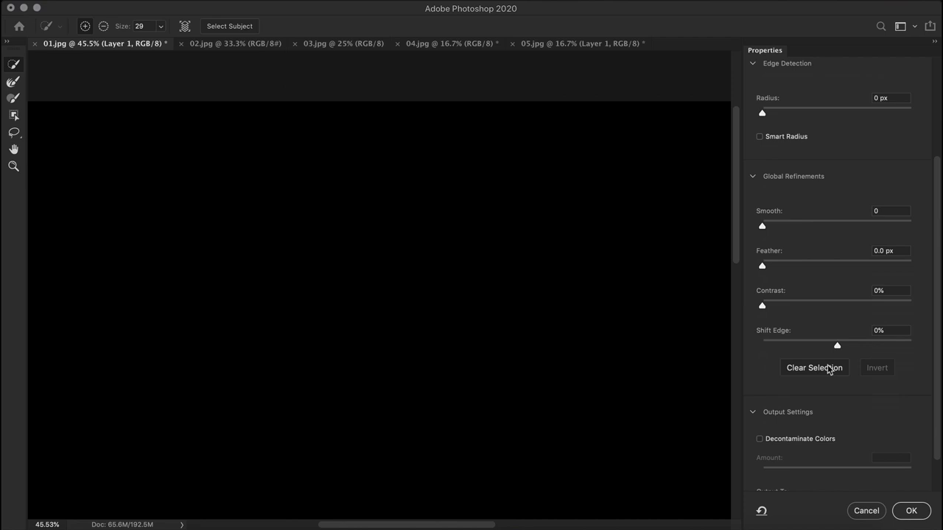
pyautogui.press('super+minus')
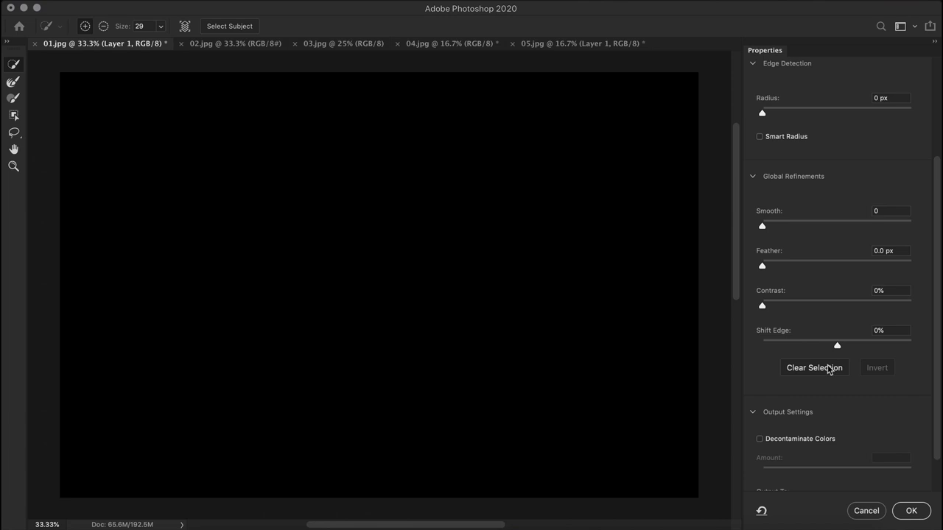
pyautogui.click(252, 30)
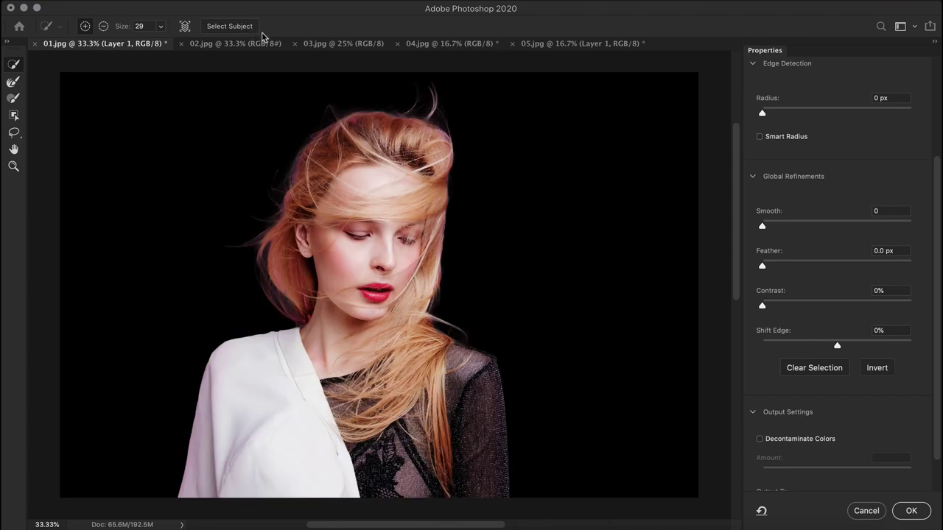
pyautogui.scroll(5, 815, 145)
pyautogui.click(808, 101)
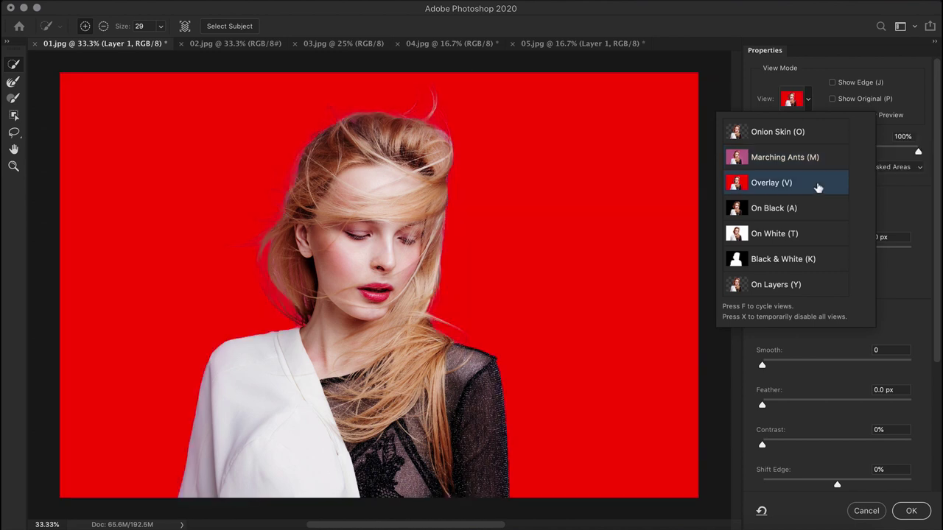
pyautogui.click(884, 190)
pyautogui.moveTo(918, 152)
pyautogui.mouseDown()
pyautogui.moveTo(854, 154)
pyautogui.moveTo(919, 156)
pyautogui.mouseUp()
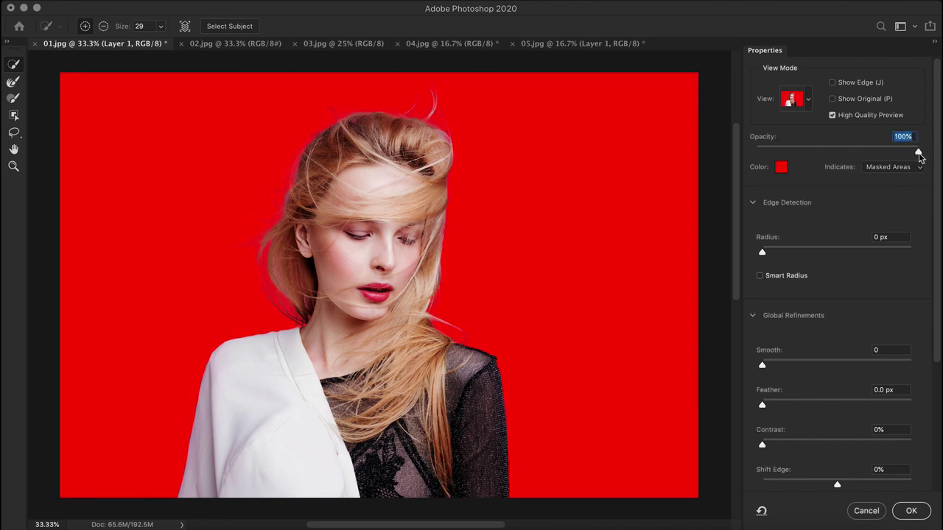
pyautogui.click(781, 166)
pyautogui.click(877, 98)
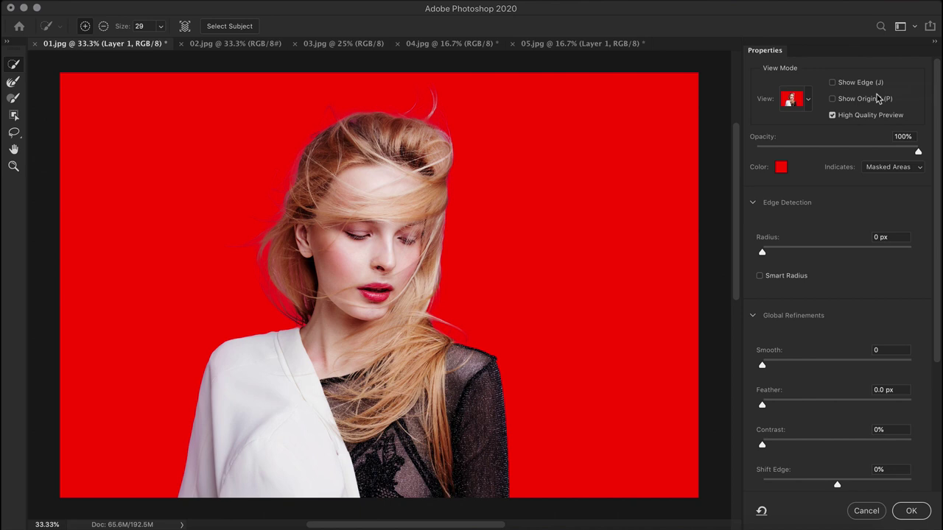
pyautogui.click(887, 167)
pyautogui.click(882, 176)
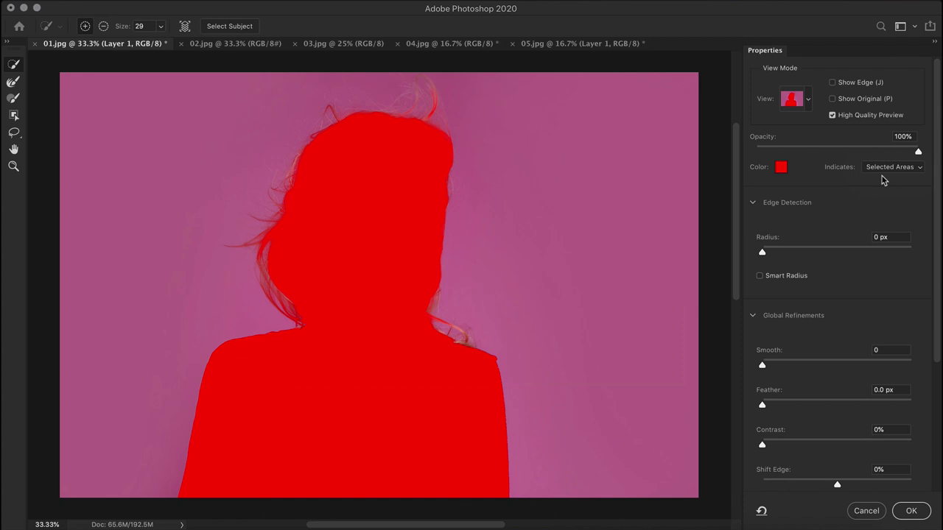
pyautogui.click(887, 167)
pyautogui.click(888, 151)
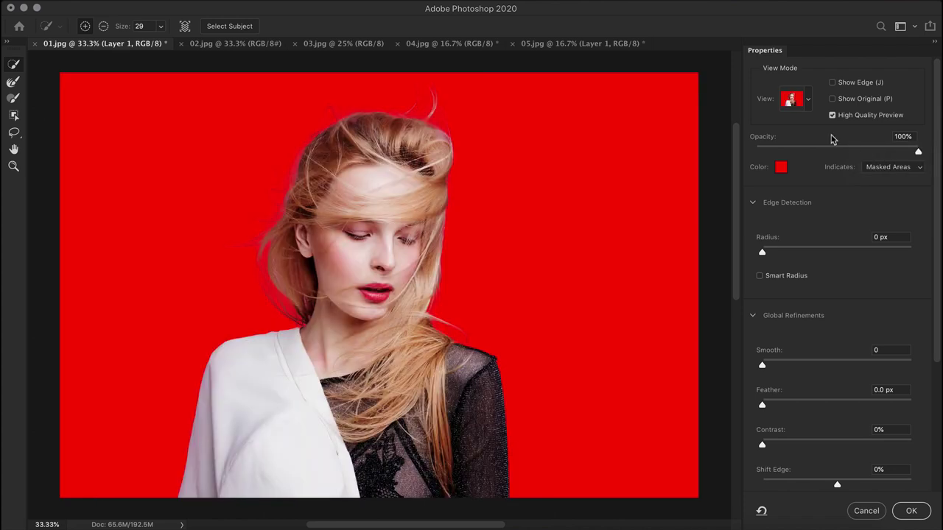
pyautogui.click(807, 99)
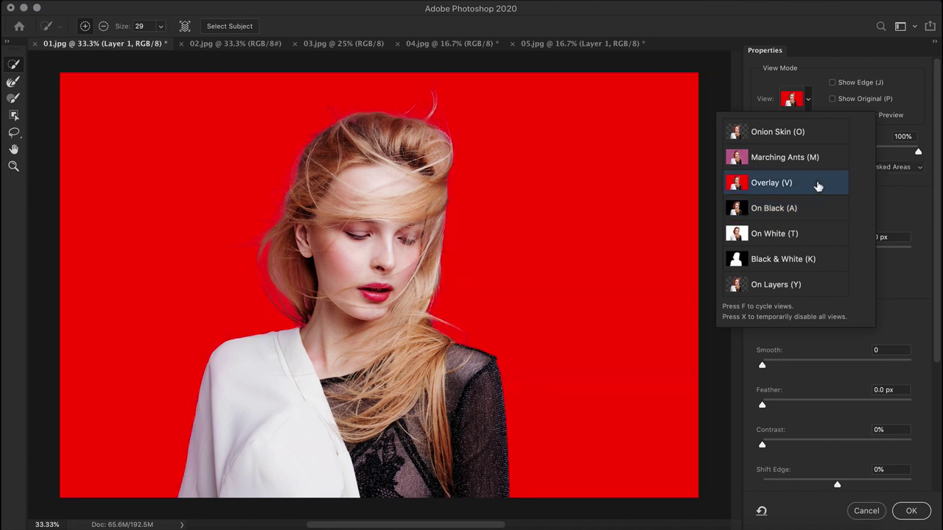
# Cycle the preview modes with F and X, ending on the woman against solid black
pyautogui.click(884, 201)
pyautogui.press('f')
pyautogui.press('f')
pyautogui.press('f')
pyautogui.press('f')
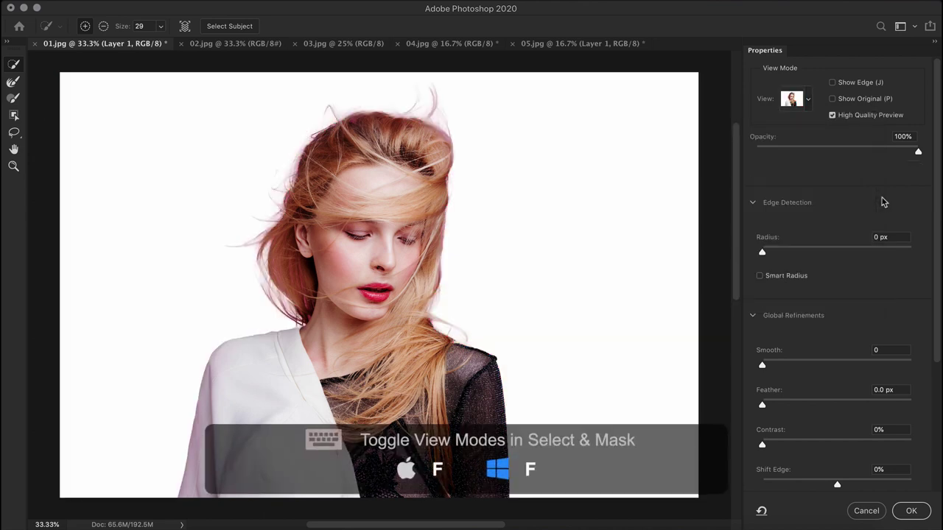
pyautogui.press('f')
pyautogui.press('f')
pyautogui.press('f')
pyautogui.press('f')
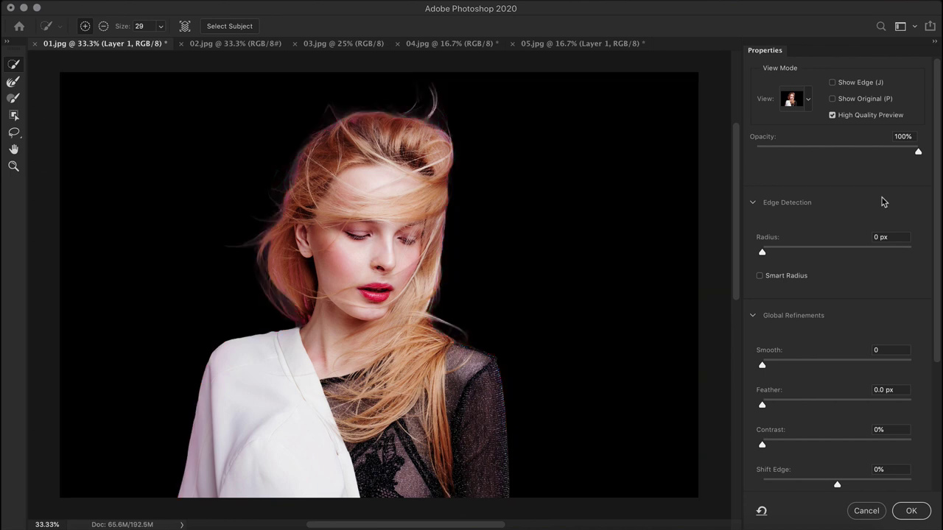
pyautogui.press('x')
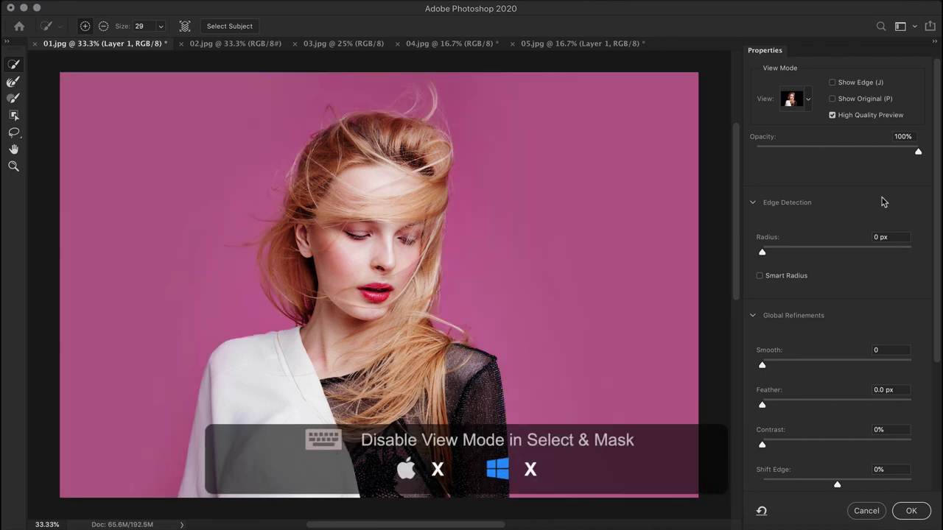
pyautogui.press('x')
pyautogui.press('x')
pyautogui.press('x')
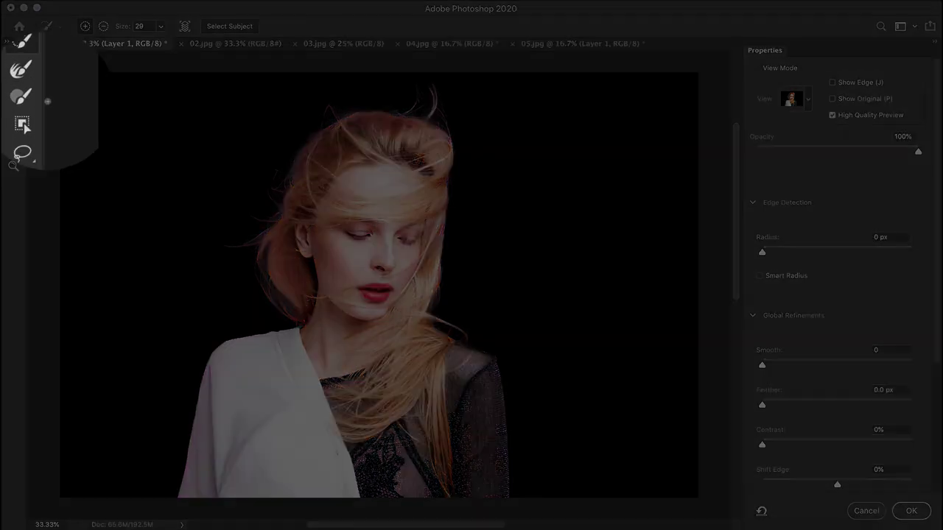
# Switch to the Refine Edge Brush, turn on Show Edge, and set Radius to 8 px
pyautogui.click(16, 86)
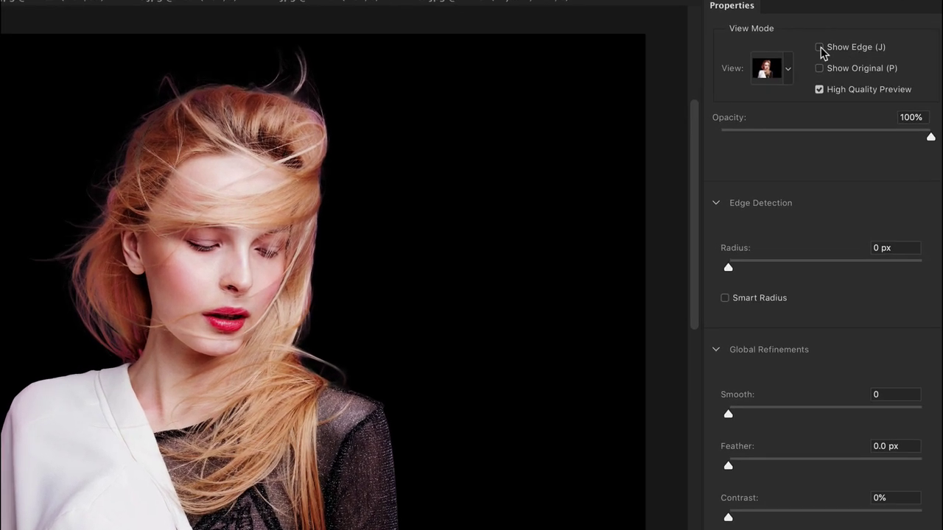
pyautogui.click(832, 82)
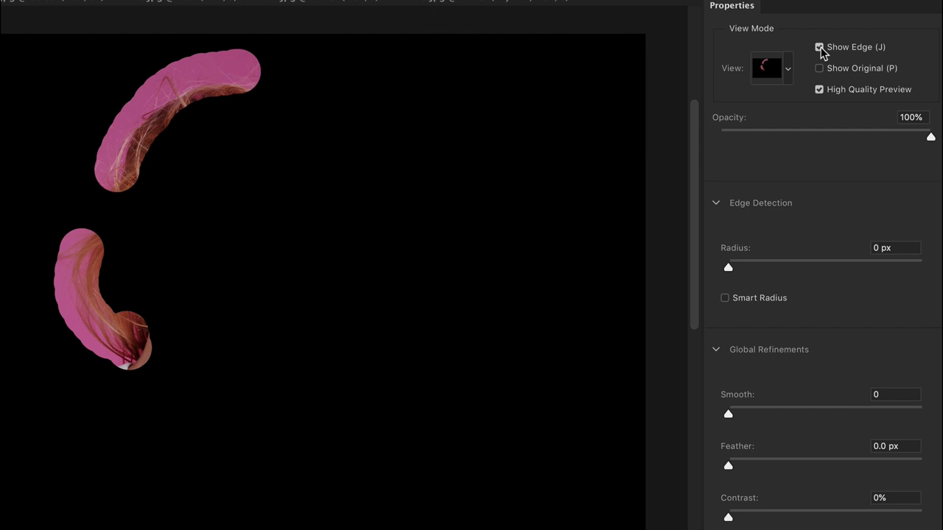
pyautogui.moveTo(736, 268); pyautogui.dragTo(815, 259)
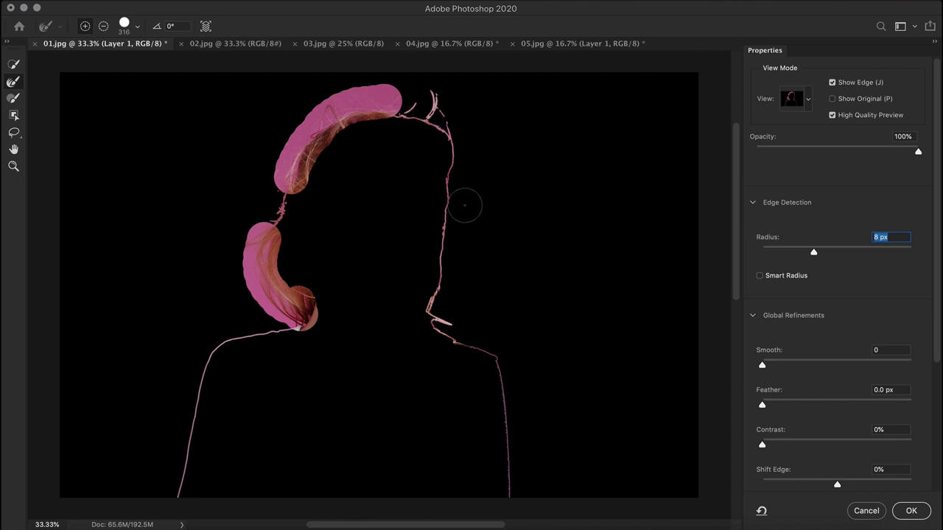
# Toggle Smart Radius back off and reset the edge detection radius to 0 px
pyautogui.click(759, 276)
pyautogui.click(759, 276)
pyautogui.moveTo(813, 253); pyautogui.dragTo(740, 253)
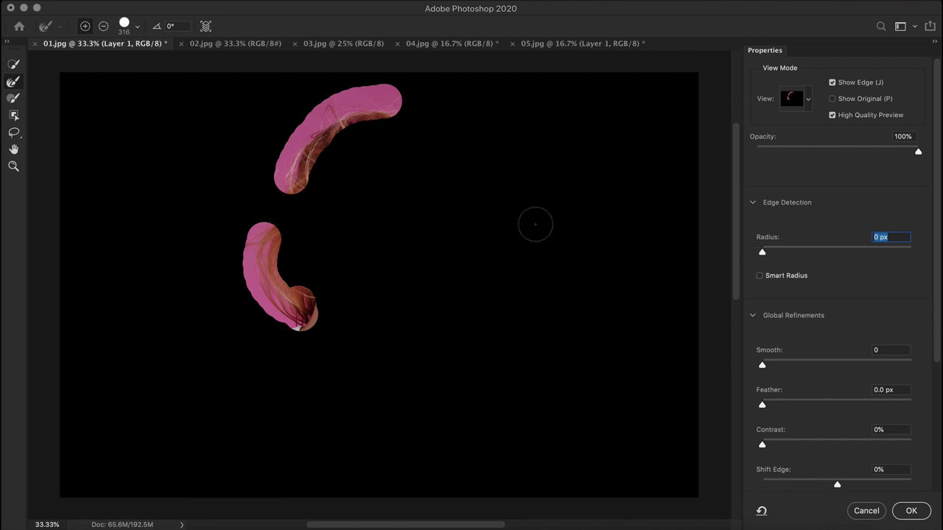
pyautogui.scroll(2, 377, 232)
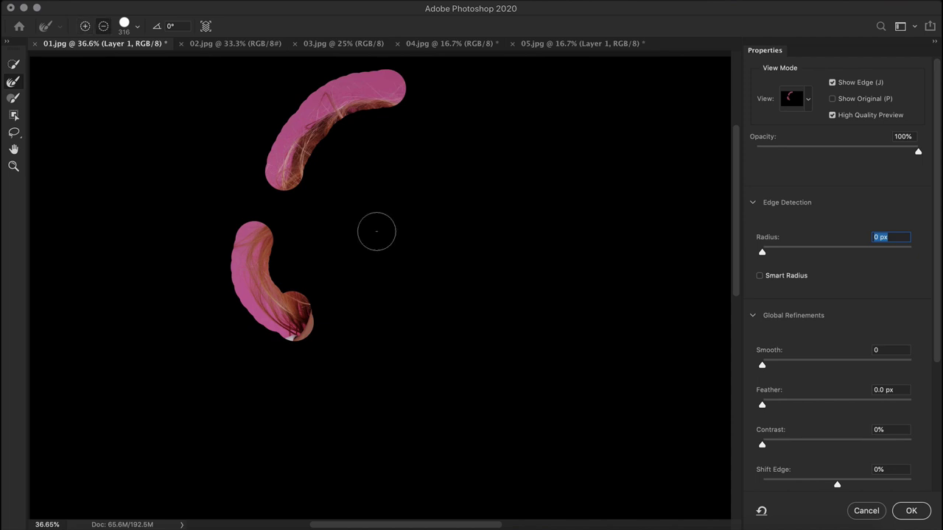
# With a ~297 px Refine Edge Brush, erase and repaint refinement along the lower hair strand
pyautogui.moveTo(377, 231); pyautogui.dragTo(382, 238)
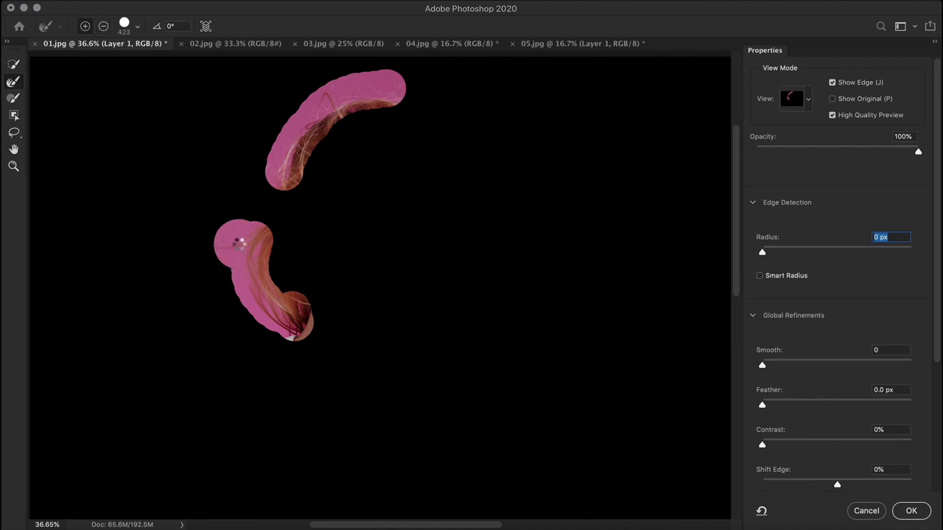
pyautogui.moveTo(235, 247)
pyautogui.mouseDown()
pyautogui.moveTo(196, 249)
pyautogui.moveTo(215, 244)
pyautogui.mouseUp()
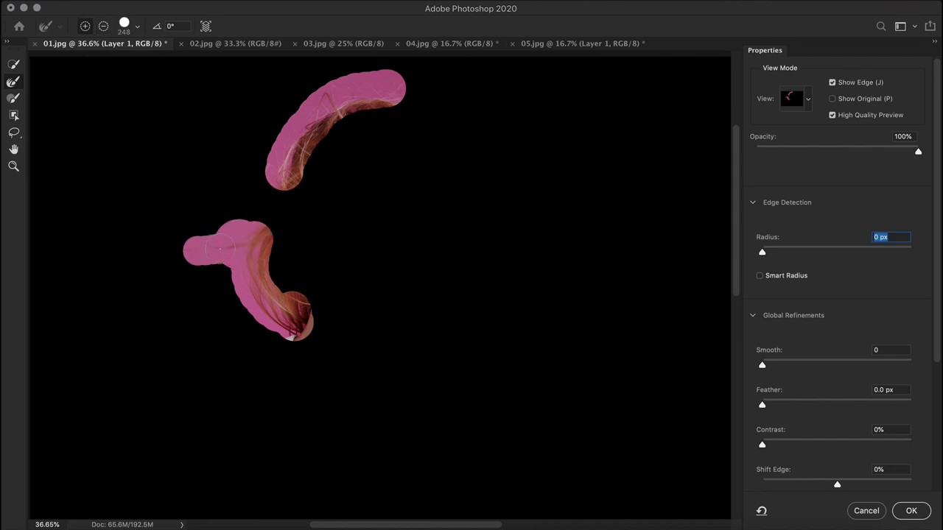
pyautogui.press('alt')
pyautogui.moveTo(190, 216)
pyautogui.mouseDown()
pyautogui.moveTo(247, 213)
pyautogui.moveTo(176, 224)
pyautogui.moveTo(179, 254)
pyautogui.moveTo(217, 271)
pyautogui.moveTo(273, 343)
pyautogui.mouseUp()
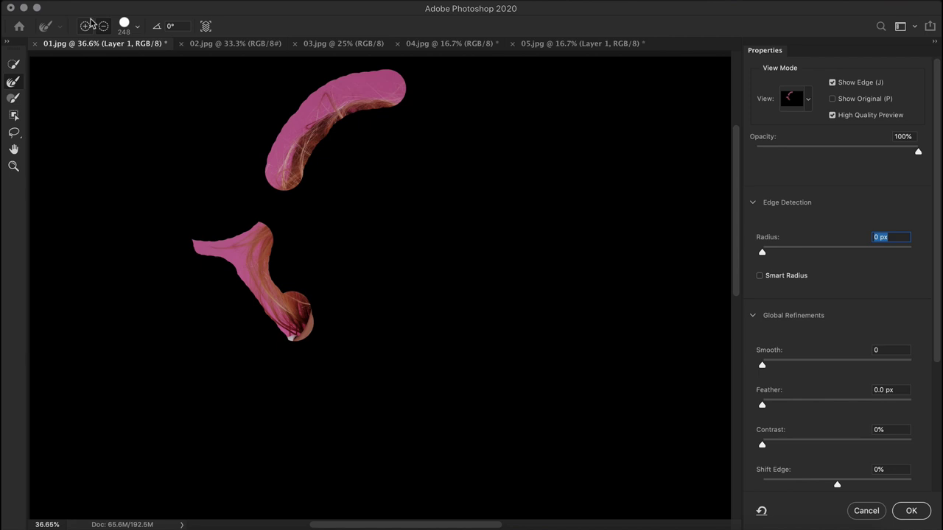
pyautogui.moveTo(301, 343)
pyautogui.mouseDown()
pyautogui.moveTo(257, 295)
pyautogui.moveTo(255, 270)
pyautogui.moveTo(240, 277)
pyautogui.moveTo(256, 313)
pyautogui.moveTo(266, 303)
pyautogui.mouseUp()
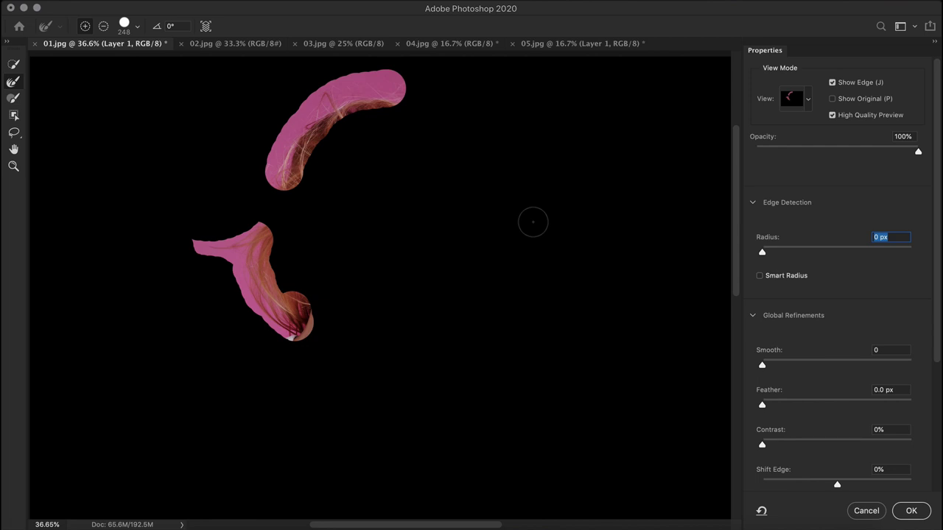
pyautogui.click(832, 82)
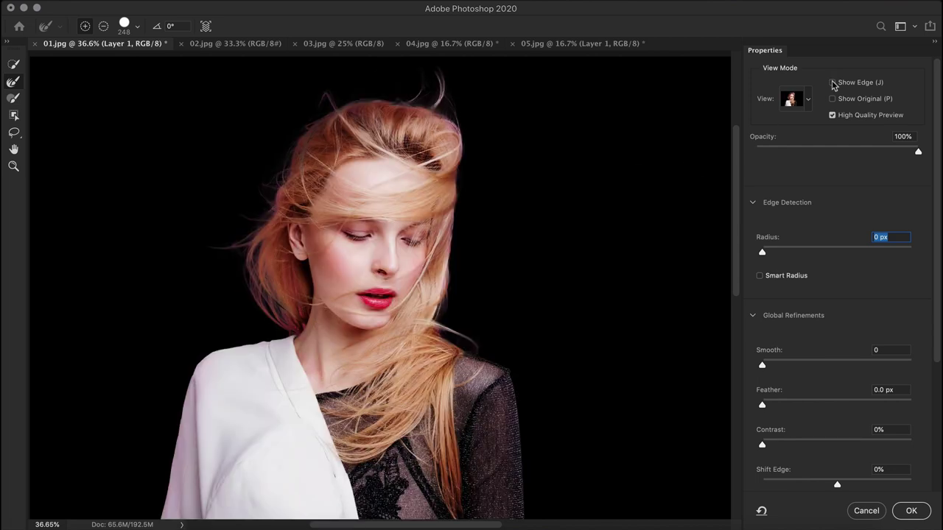
pyautogui.scroll(-3, 834, 147)
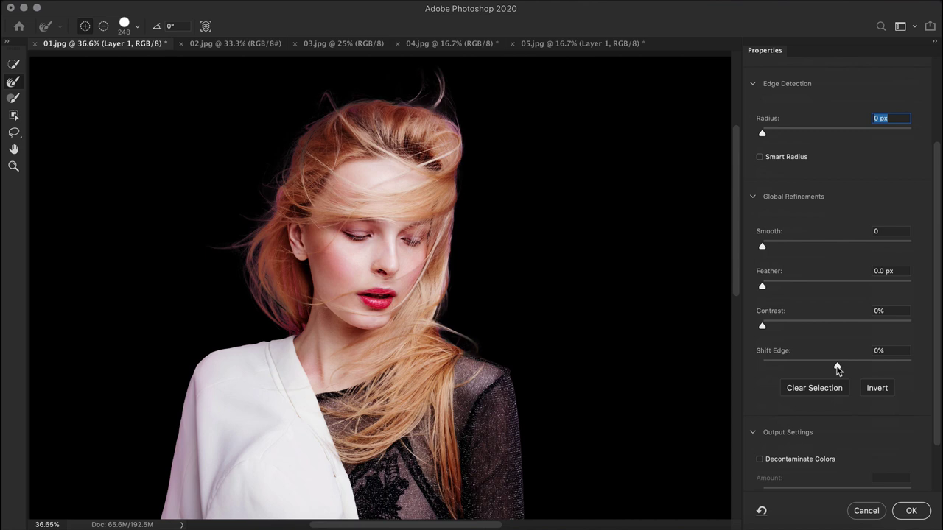
pyautogui.moveTo(835, 369)
pyautogui.mouseDown()
pyautogui.moveTo(854, 370)
pyautogui.moveTo(824, 371)
pyautogui.mouseUp()
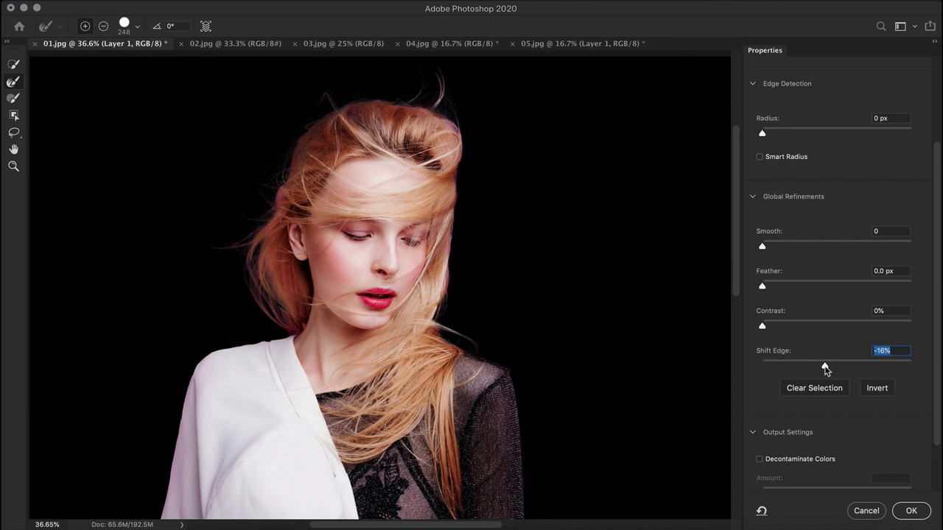
pyautogui.write('0')
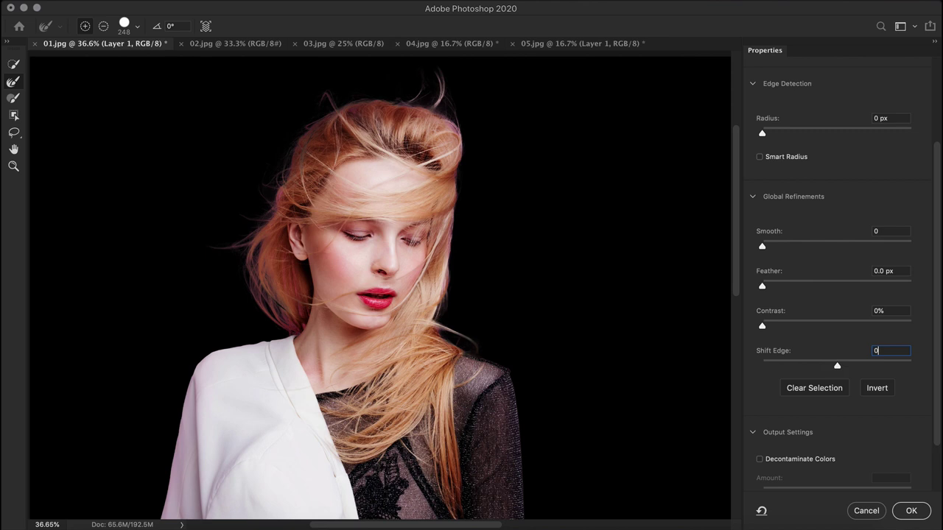
pyautogui.scroll(-2, 824, 425)
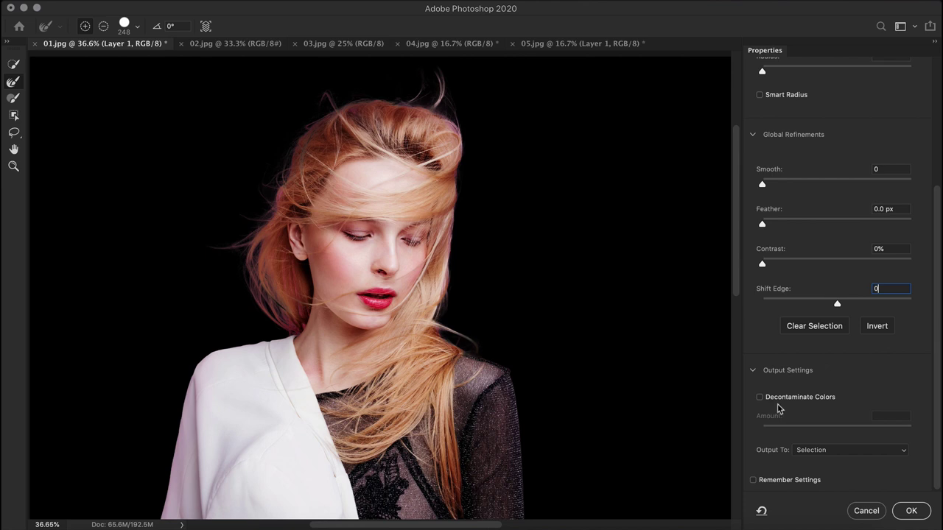
# Turn on Decontaminate Colors, adjust its amount, and preview the cut-out On White
pyautogui.click(759, 397)
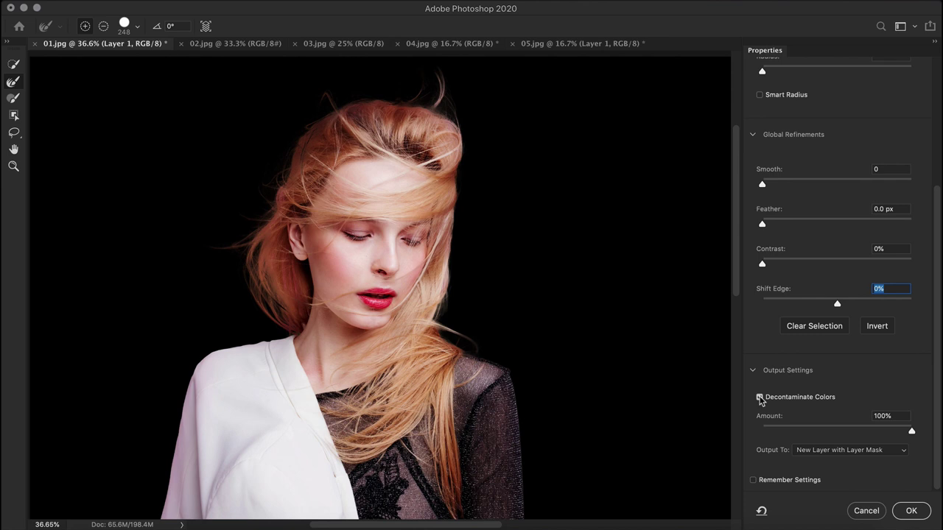
pyautogui.moveTo(911, 432)
pyautogui.mouseDown()
pyautogui.moveTo(866, 434)
pyautogui.moveTo(923, 439)
pyautogui.mouseUp()
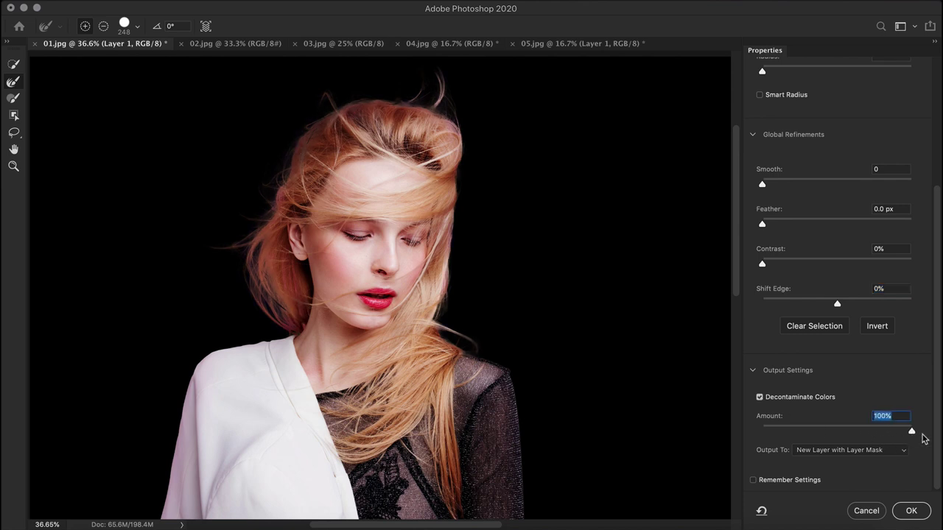
pyautogui.scroll(5, 920, 436)
pyautogui.click(793, 100)
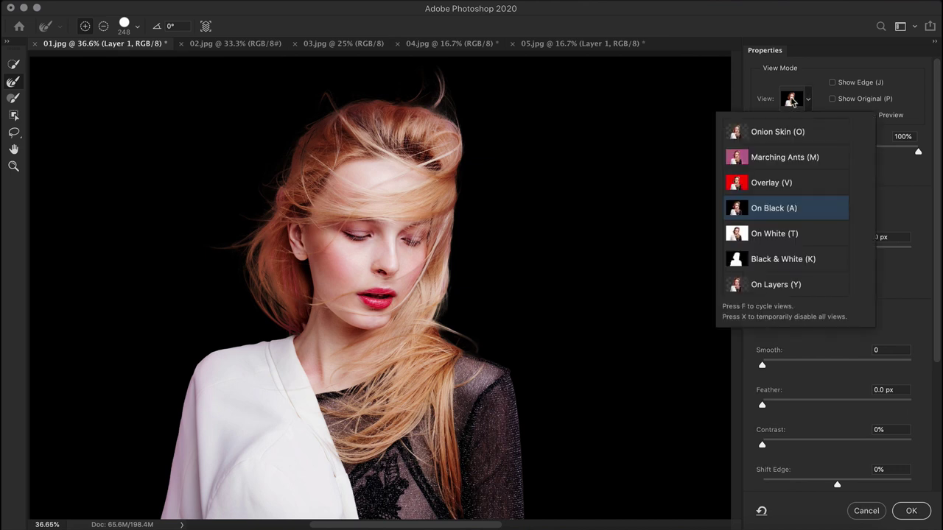
pyautogui.click(790, 235)
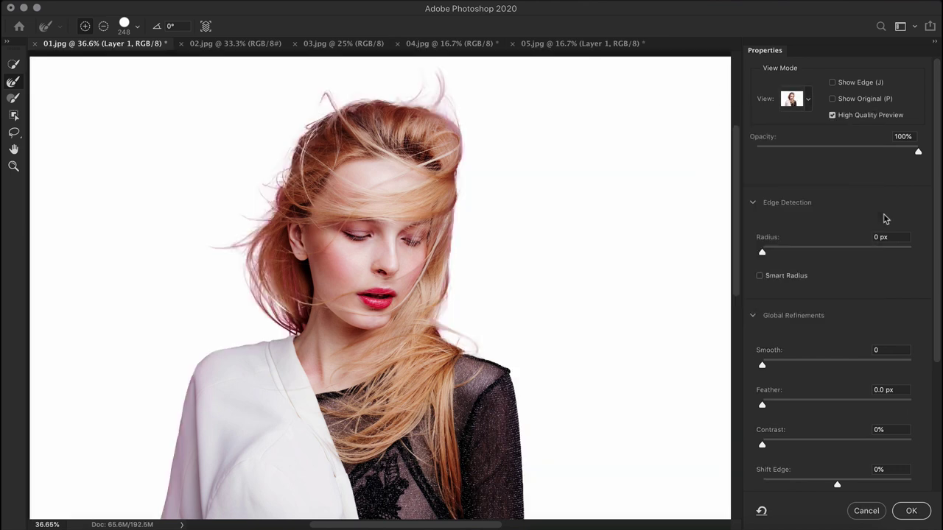
pyautogui.scroll(-5, 885, 218)
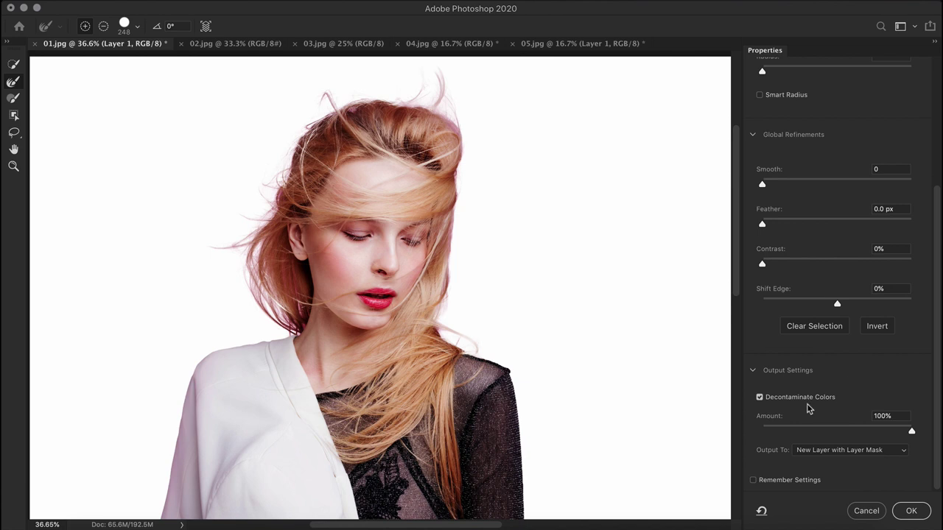
pyautogui.click(759, 398)
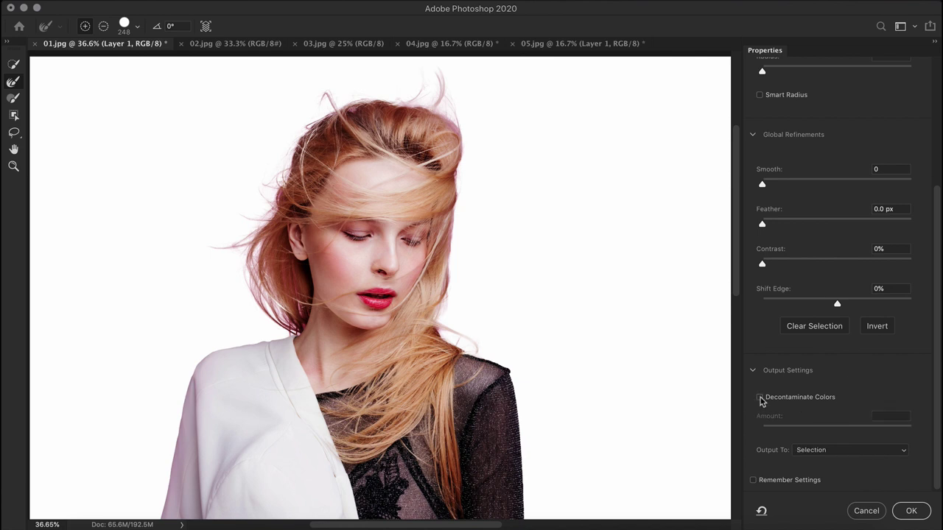
pyautogui.click(759, 398)
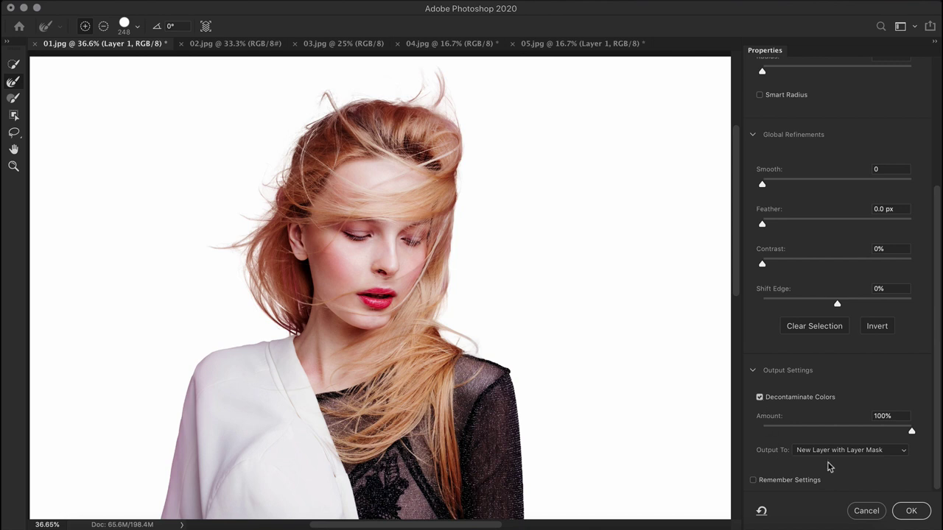
# Output to a new layer with layer mask and apply the cut-out
pyautogui.click(889, 451)
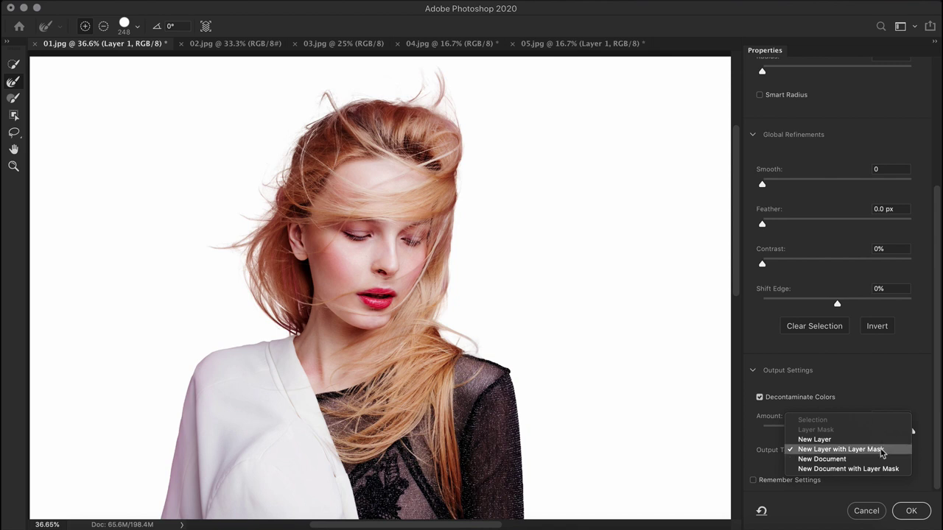
pyautogui.click(882, 449)
pyautogui.click(910, 511)
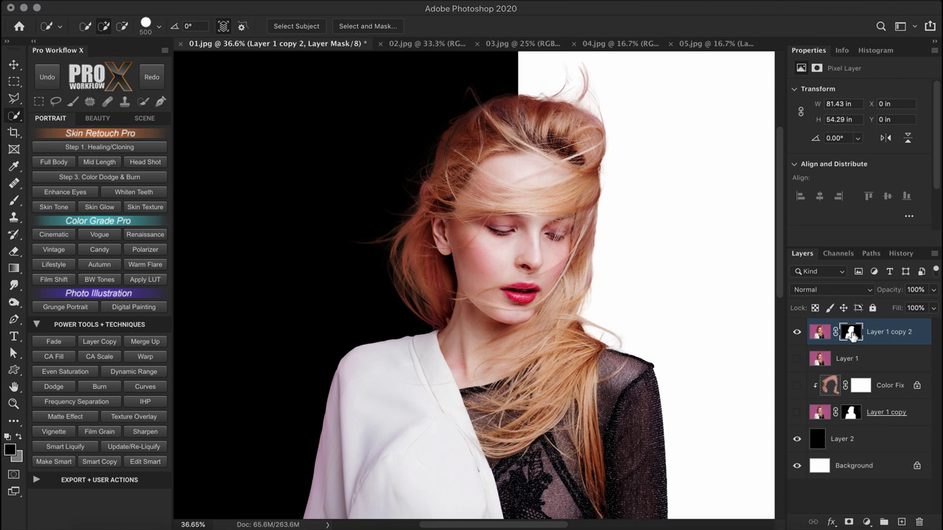
# Toggle the Layer 1 copy 2 mask off and back on to compare, then hide the black Layer 2 backdrop
pyautogui.keyDown('shift'); pyautogui.click(851, 332); pyautogui.keyUp('shift')
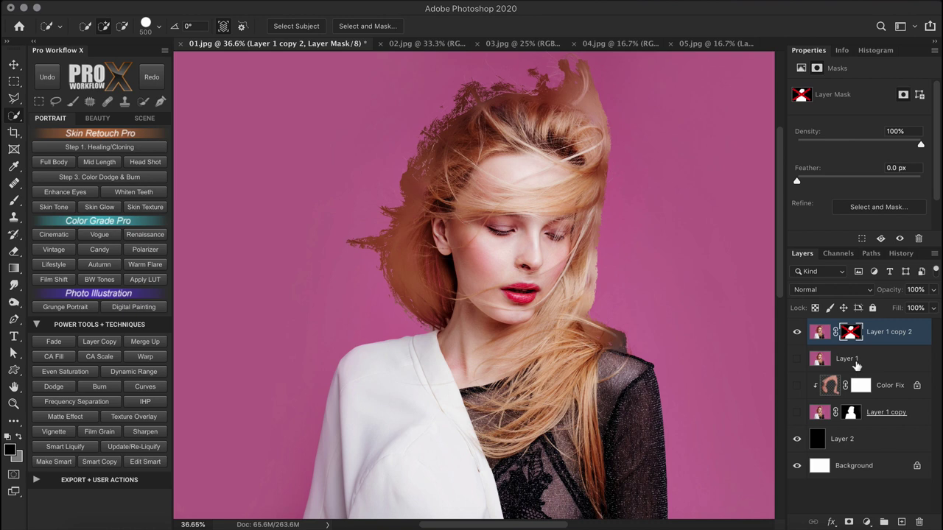
pyautogui.keyDown('shift'); pyautogui.click(851, 334); pyautogui.keyUp('shift')
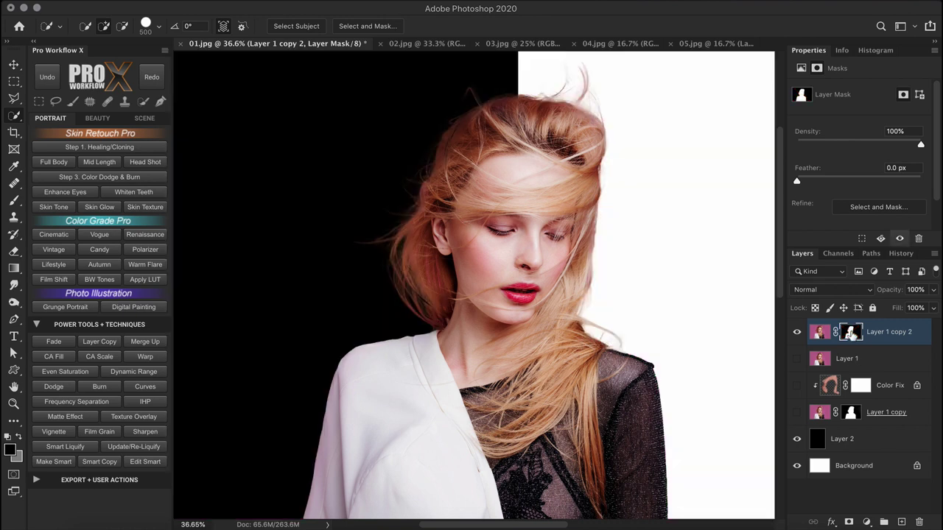
pyautogui.click(796, 439)
# Zoom out to see the whole blonde cut-out on white, then switch to 02.jpg
pyautogui.scroll(-3, 680, 342)
pyautogui.scroll(-1, 681, 342)
pyautogui.moveTo(682, 341); pyautogui.dragTo(604, 326)
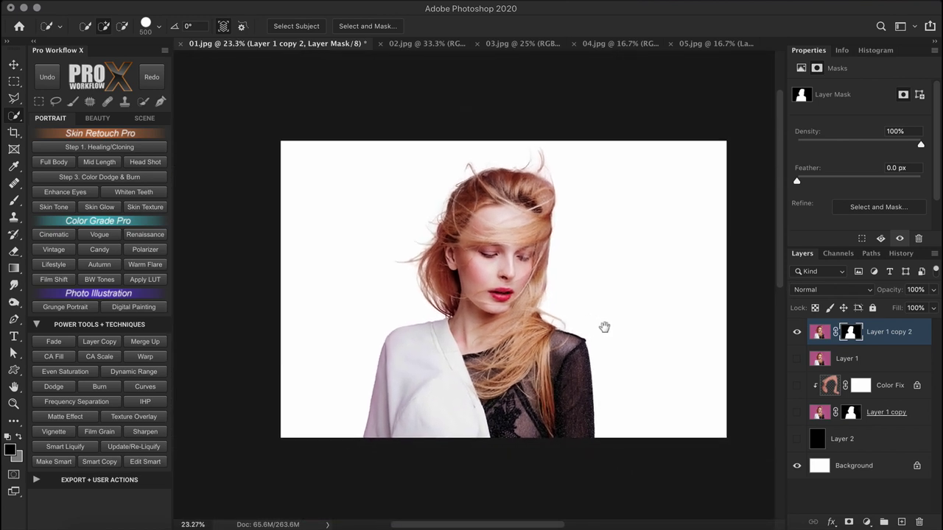
pyautogui.click(416, 46)
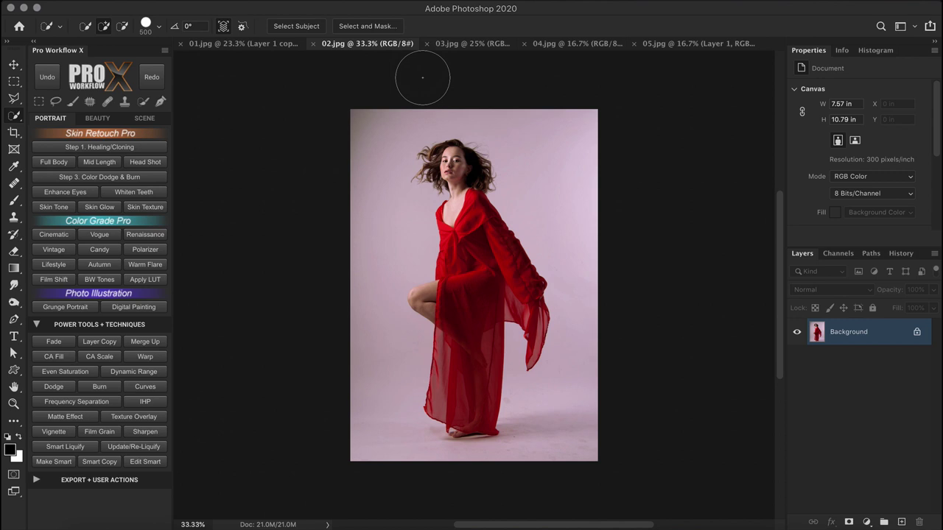
# Select the woman in the red dress with Select Subject and preview it On Black in Select and Mask
pyautogui.scroll(4, 442, 382)
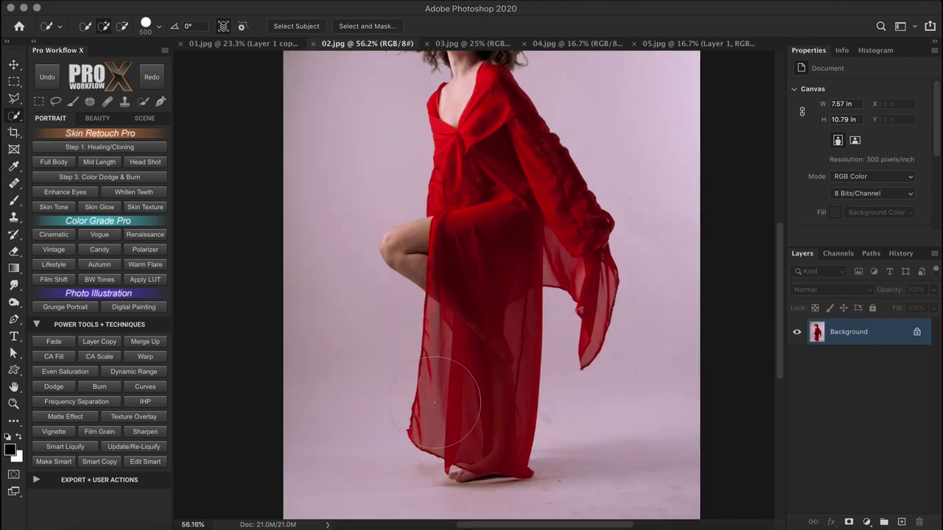
pyautogui.scroll(-2, 442, 387)
pyautogui.click(287, 28)
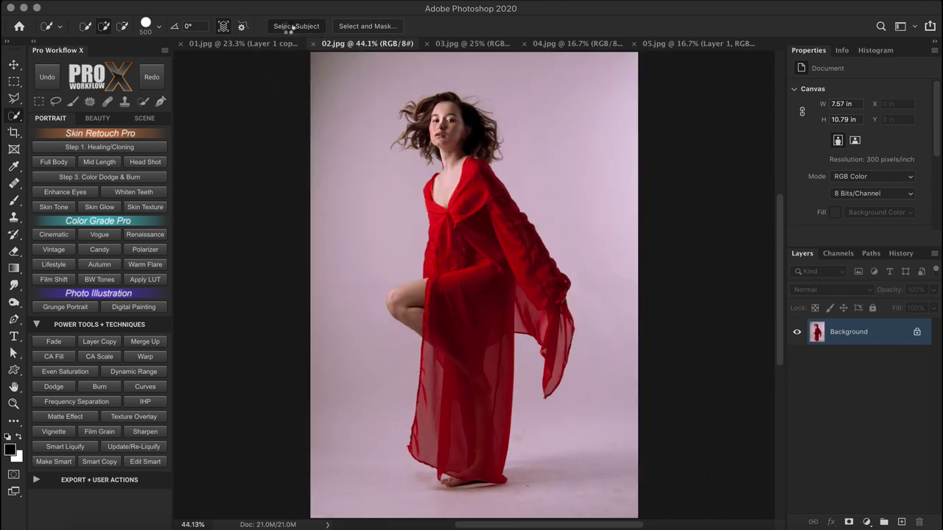
pyautogui.click(354, 29)
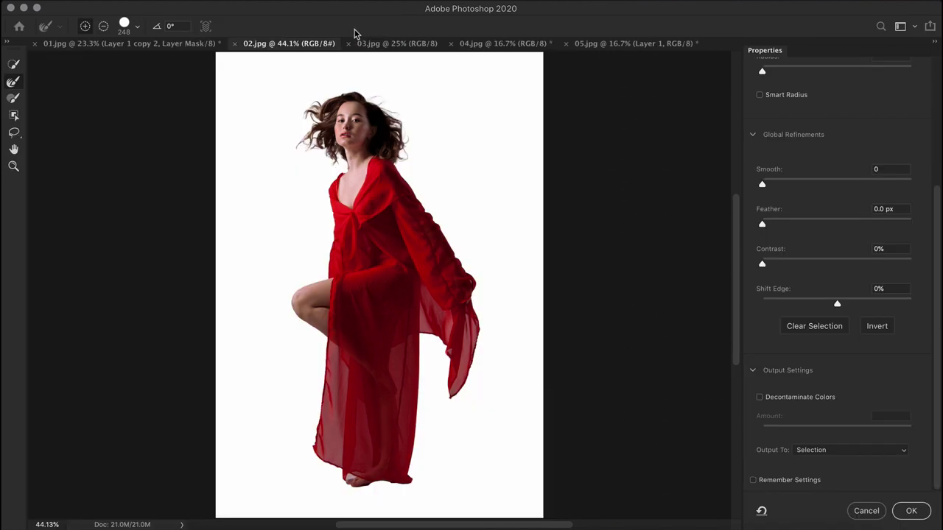
pyautogui.click(799, 103)
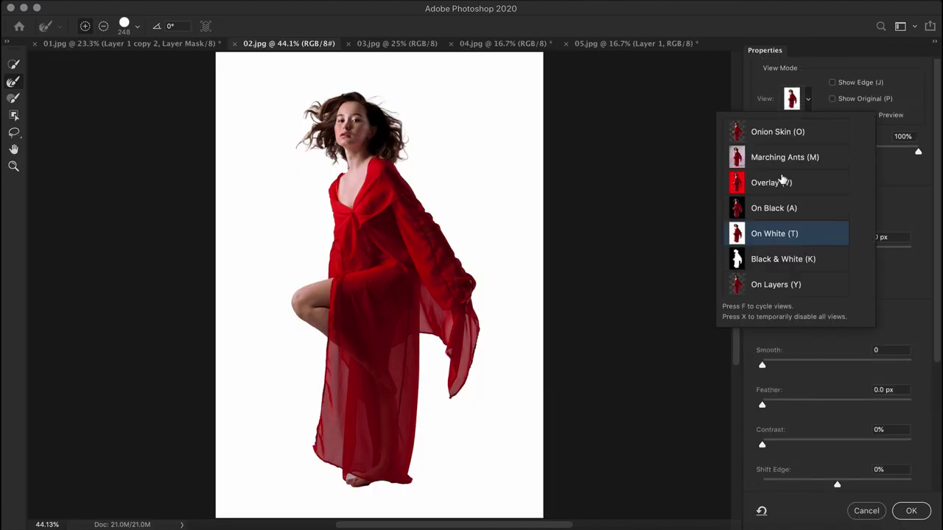
pyautogui.click(779, 207)
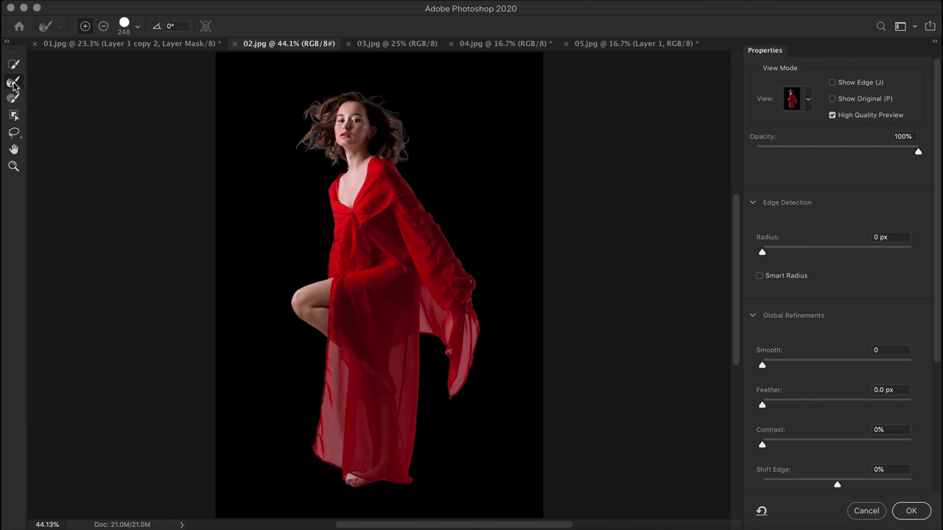
# Refine the edges of the hair, the lower sheer dress and the right sleeve
pyautogui.moveTo(324, 163)
pyautogui.mouseDown()
pyautogui.moveTo(298, 122)
pyautogui.moveTo(318, 94)
pyautogui.mouseUp()
pyautogui.moveTo(335, 356)
pyautogui.mouseDown()
pyautogui.moveTo(316, 410)
pyautogui.moveTo(320, 459)
pyautogui.mouseUp()
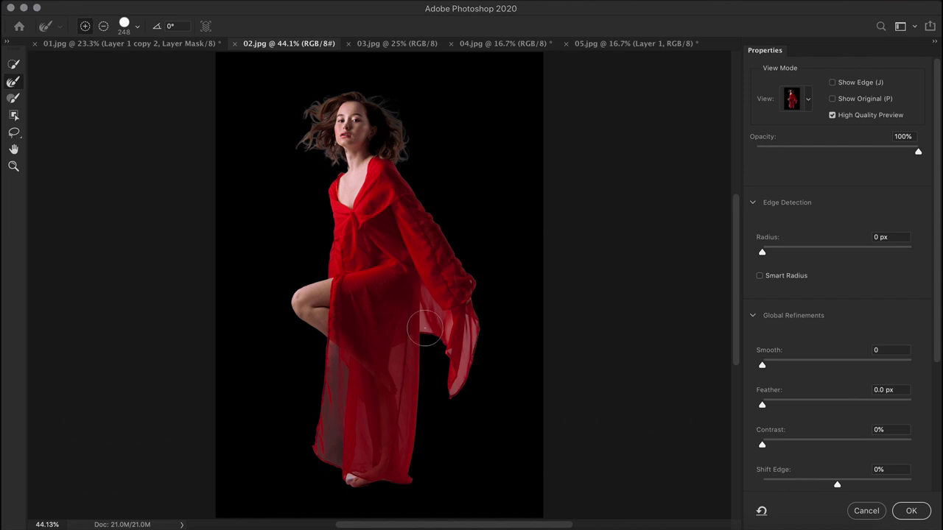
pyautogui.moveTo(442, 318)
pyautogui.mouseDown()
pyautogui.moveTo(462, 339)
pyautogui.moveTo(456, 377)
pyautogui.mouseUp()
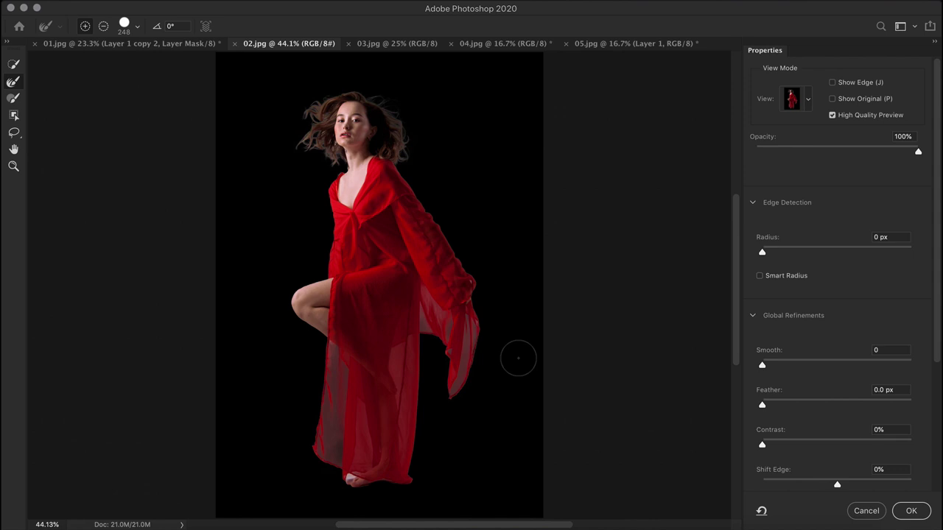
pyautogui.scroll(-5, 814, 322)
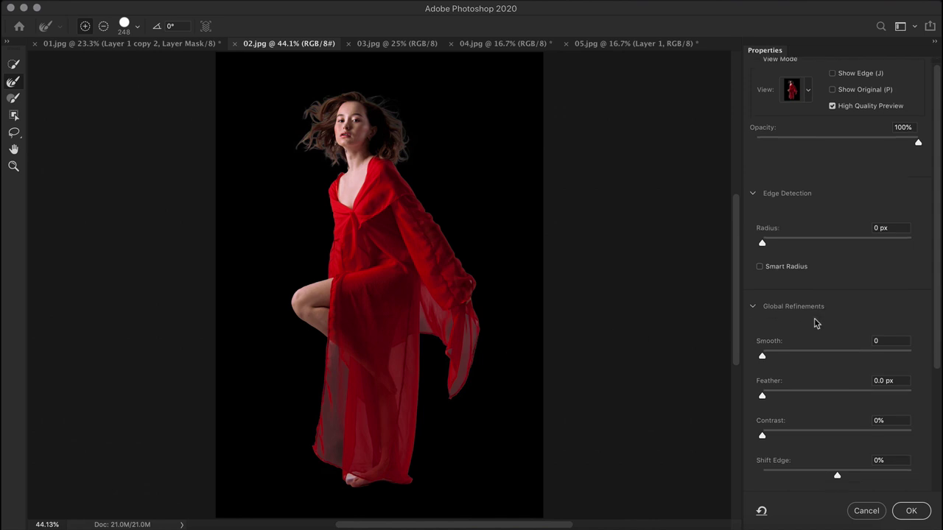
# Apply the refinement as a Layer 0 mask and place a new white-filled Layer 1 beneath it
pyautogui.click(907, 510)
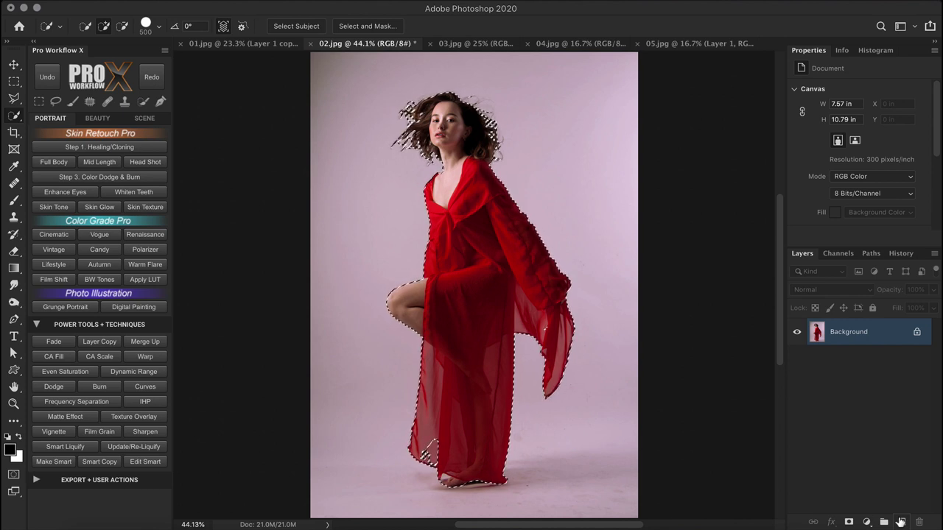
pyautogui.click(849, 521)
pyautogui.click(901, 521)
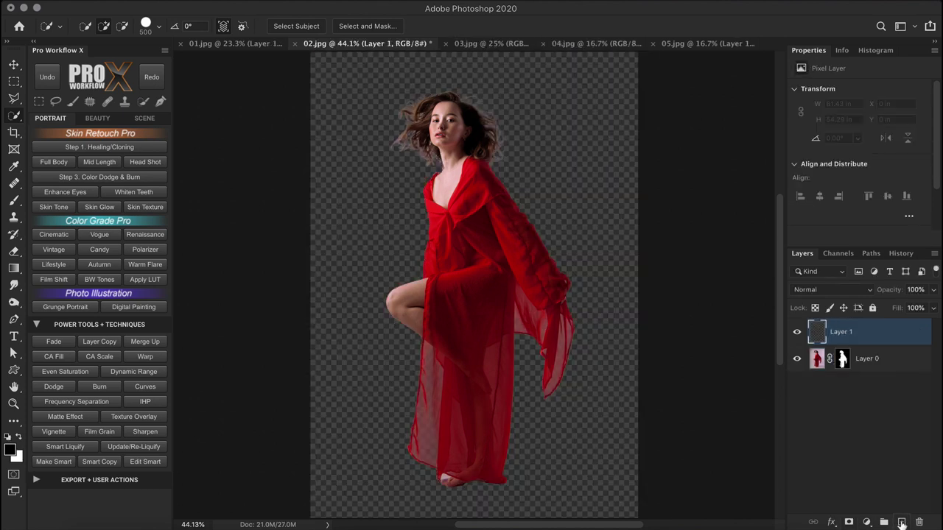
pyautogui.moveTo(873, 338); pyautogui.dragTo(884, 389)
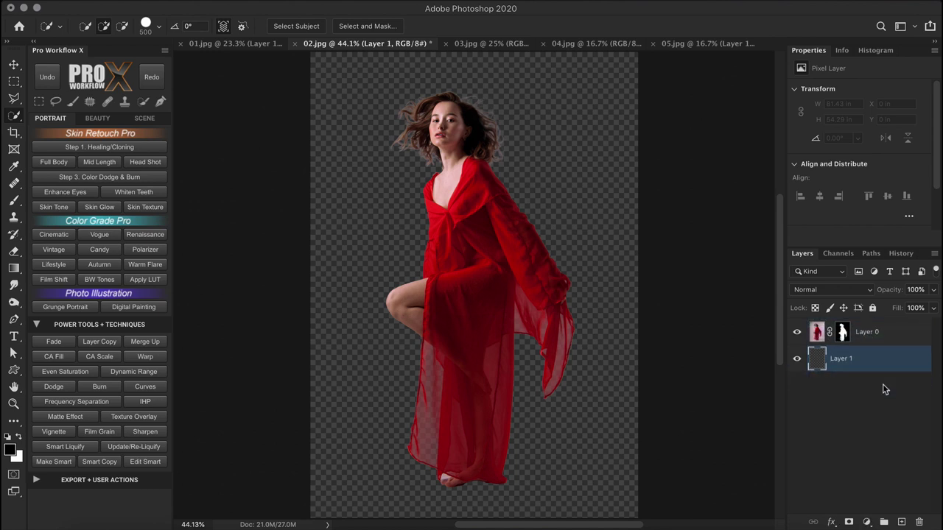
pyautogui.press('super+BackSpace')
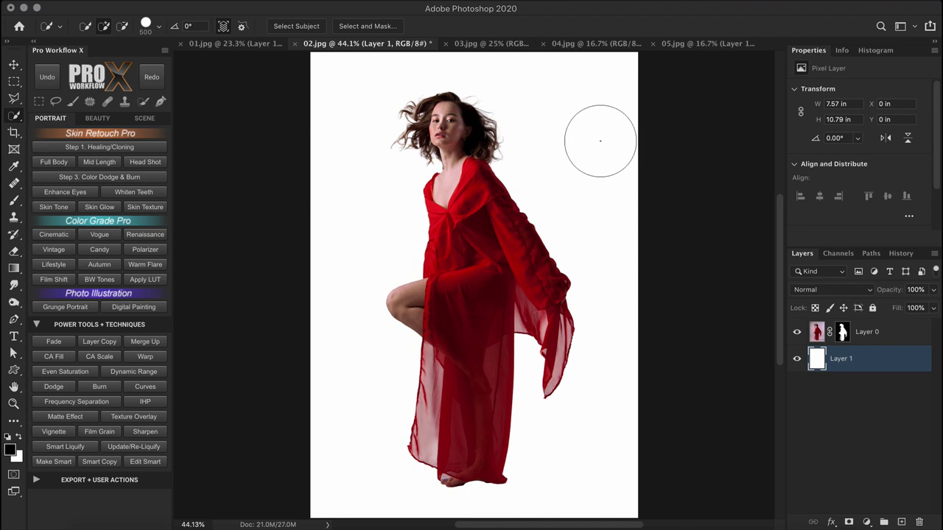
# On 03.jpg, check the Select Subject cutout in Select and Mask, then cancel and deselect
pyautogui.click(483, 44)
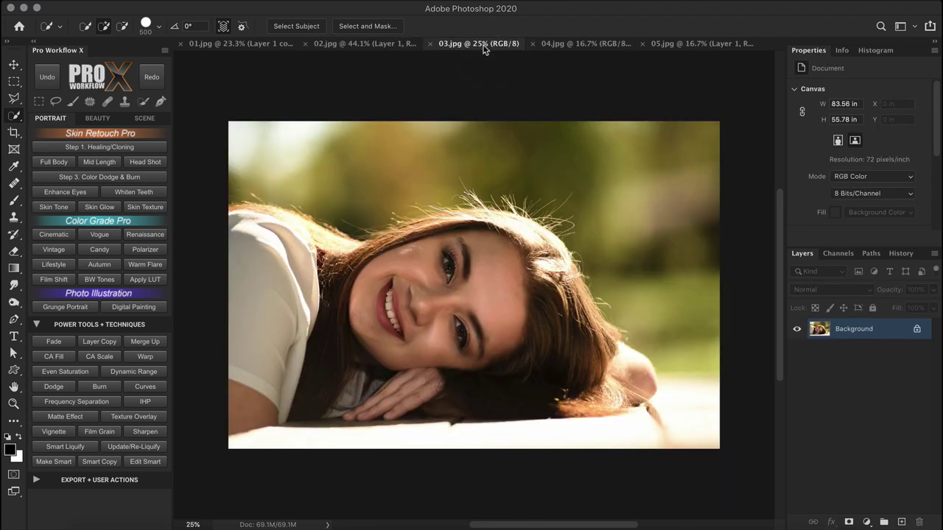
pyautogui.click(310, 25)
pyautogui.click(380, 27)
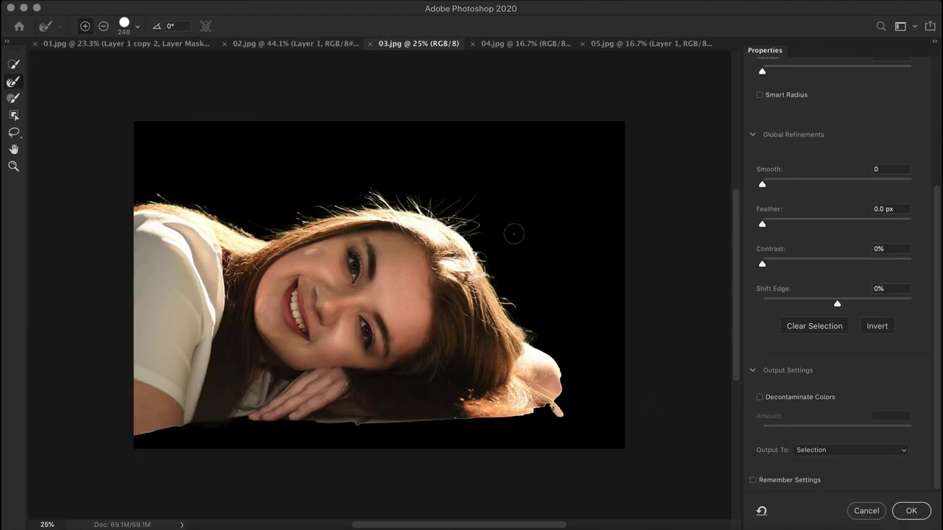
pyautogui.press('x')
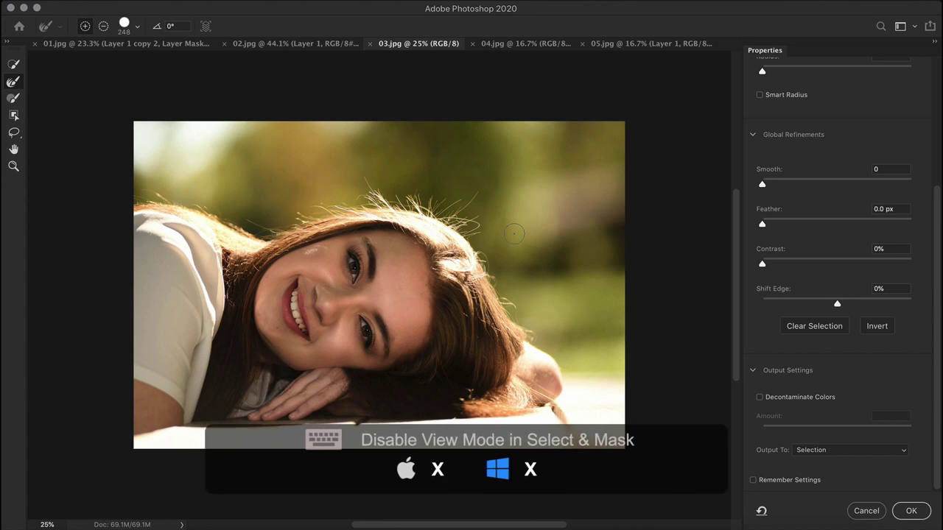
pyautogui.press('x')
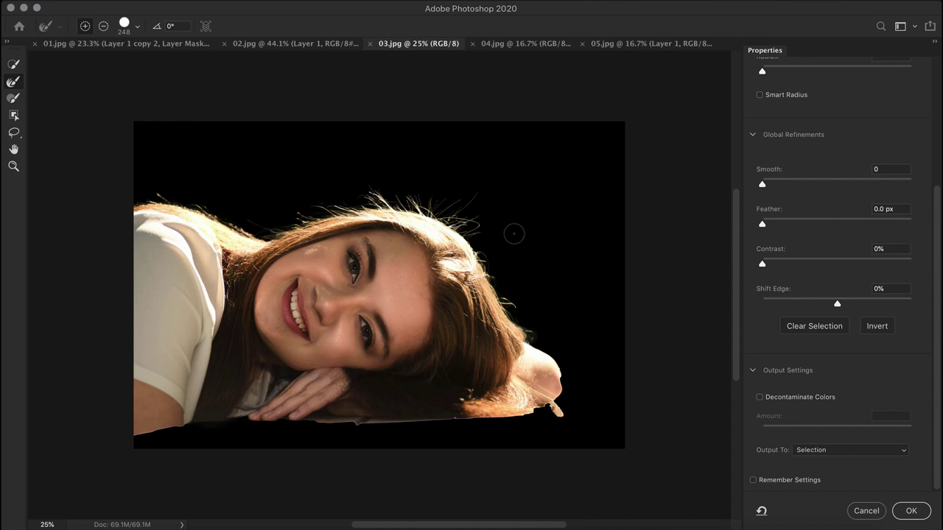
pyautogui.click(857, 509)
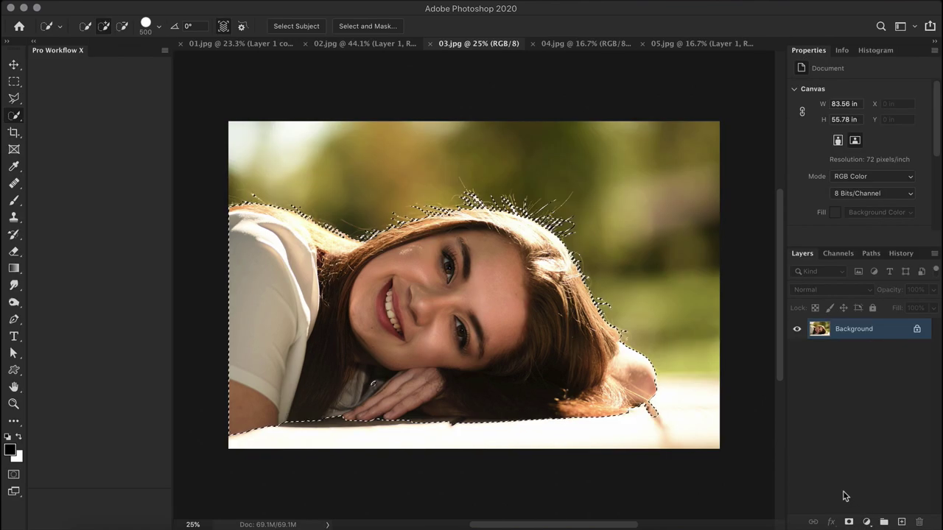
pyautogui.press('super+d')
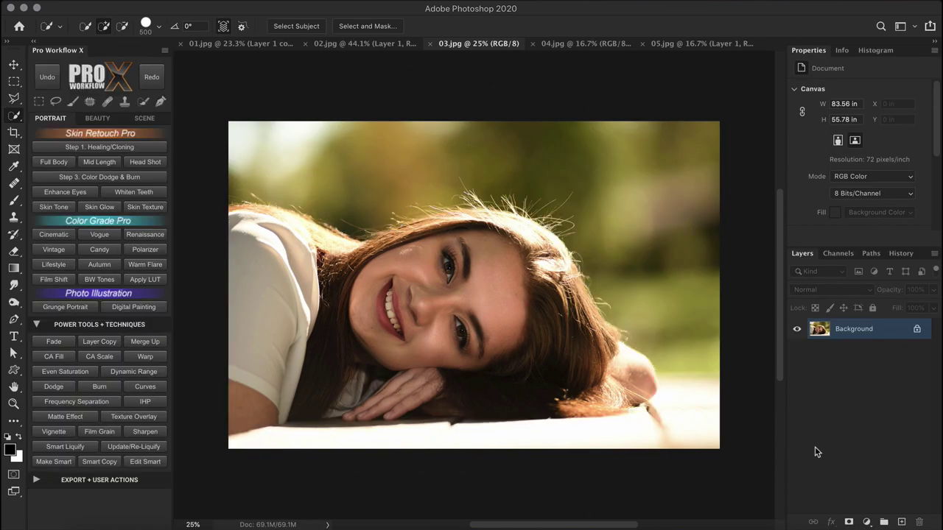
# On 04.jpg, zoom in on the blonde woman's face and open her Select Subject cutout in Select and Mask
pyautogui.click(589, 44)
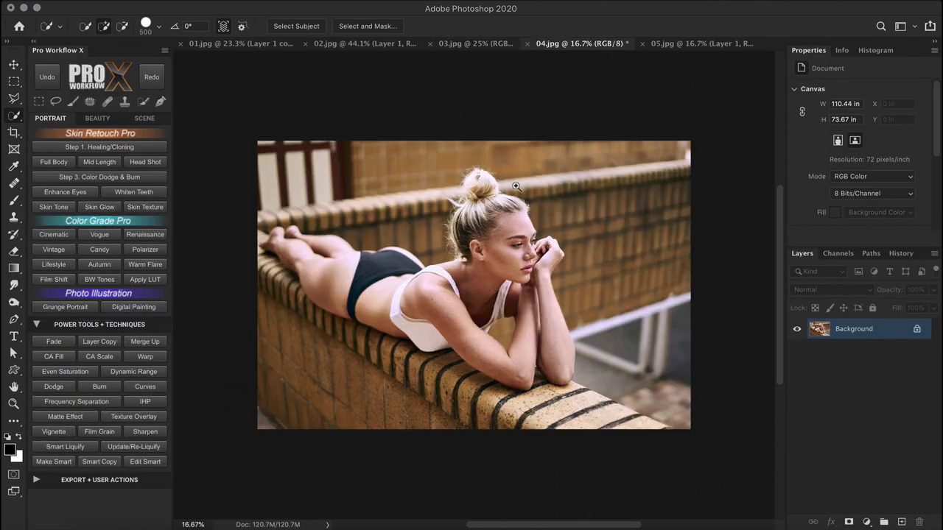
pyautogui.moveTo(516, 187); pyautogui.dragTo(560, 189)
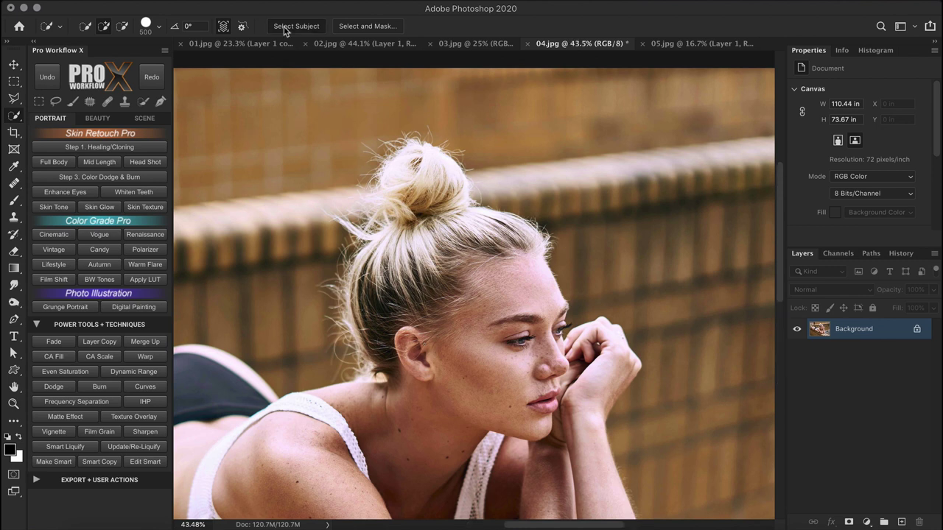
pyautogui.click(285, 29)
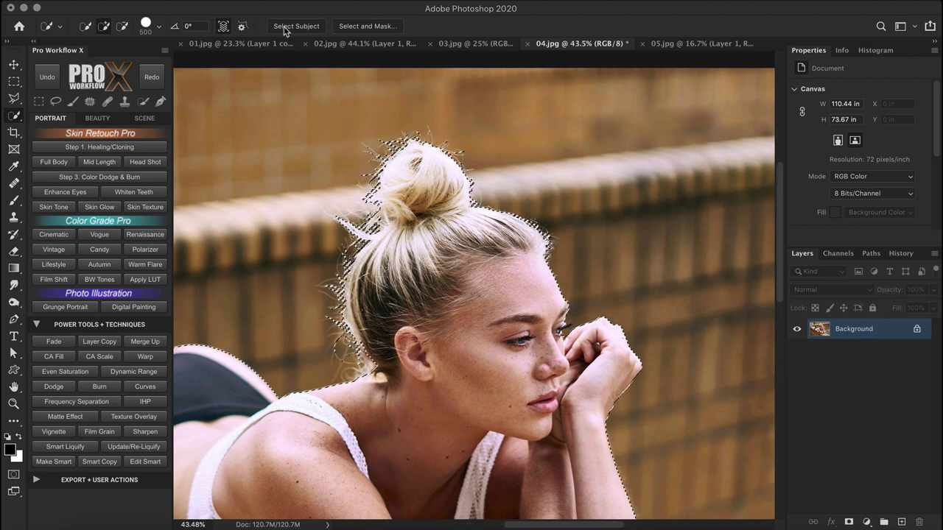
pyautogui.click(385, 27)
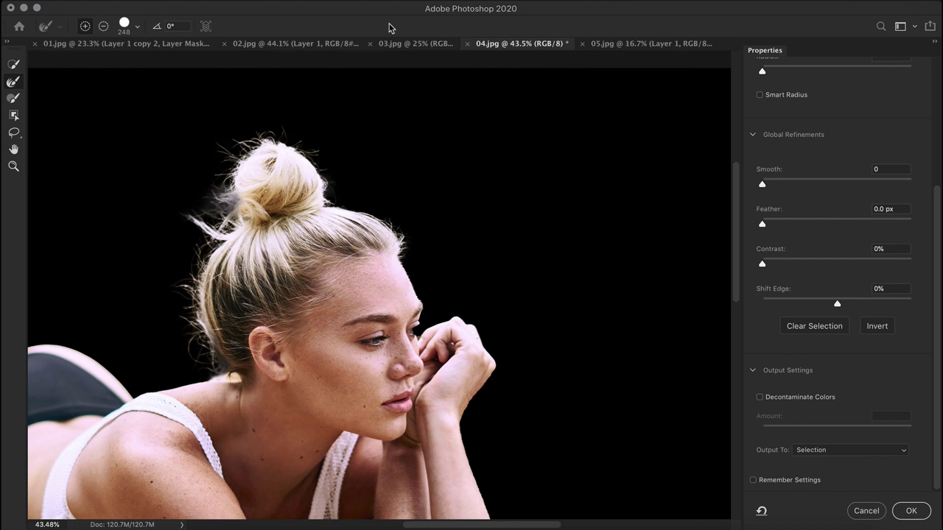
pyautogui.scroll(-3, 532, 324)
pyautogui.moveTo(532, 324); pyautogui.dragTo(507, 320)
pyautogui.scroll(3, 295, 235)
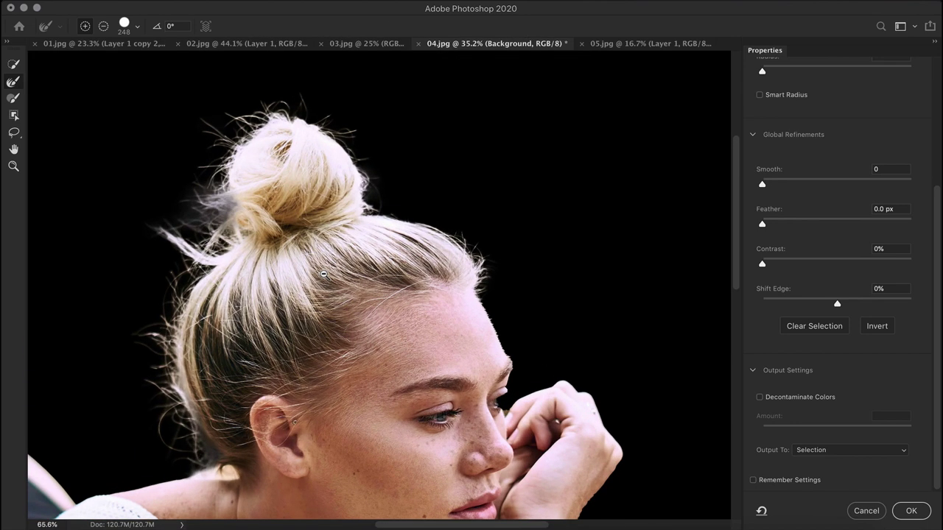
# Compare the hair cutout against the original background, cancel, deselect, and switch to 05.jpg
pyautogui.press('x')
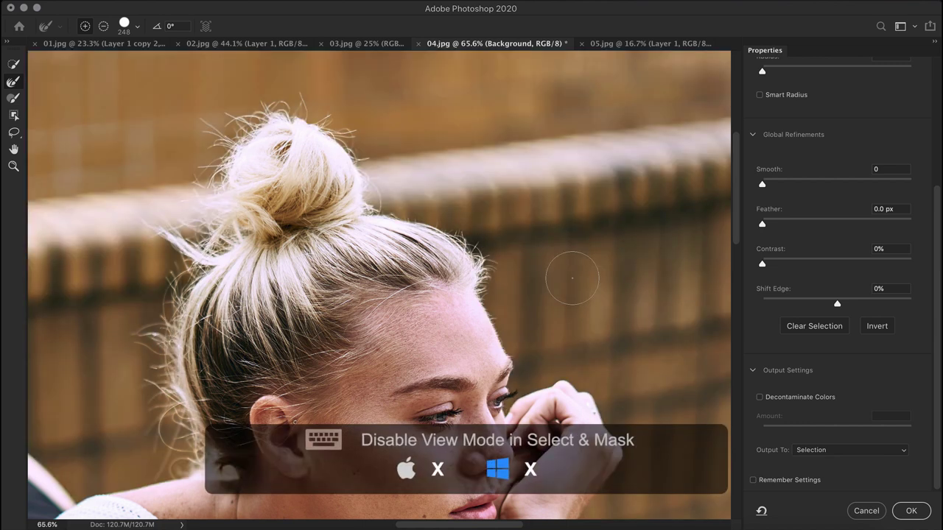
pyautogui.press('x')
pyautogui.press('x')
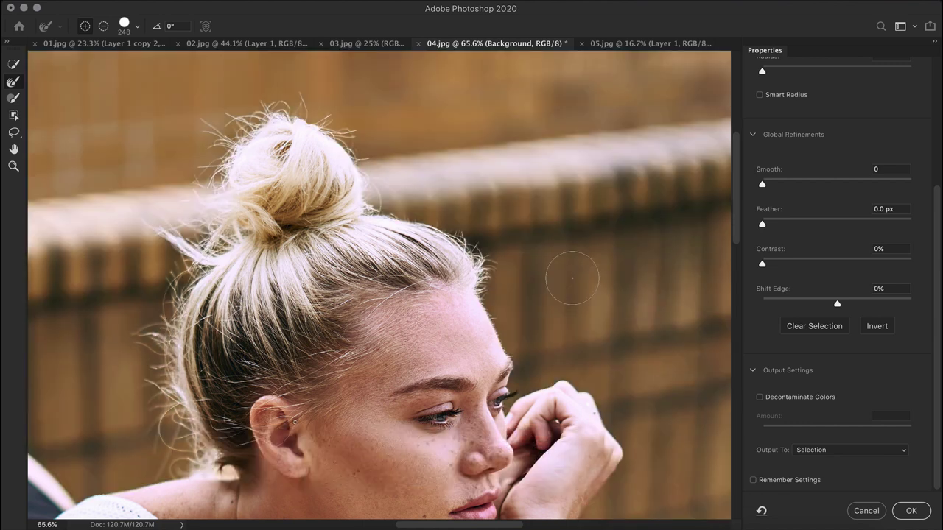
pyautogui.press('x')
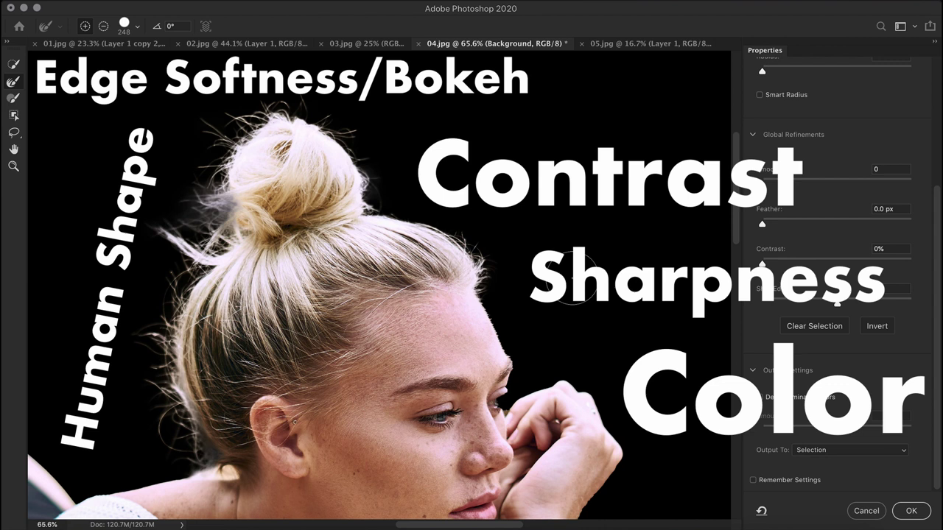
pyautogui.press('p')
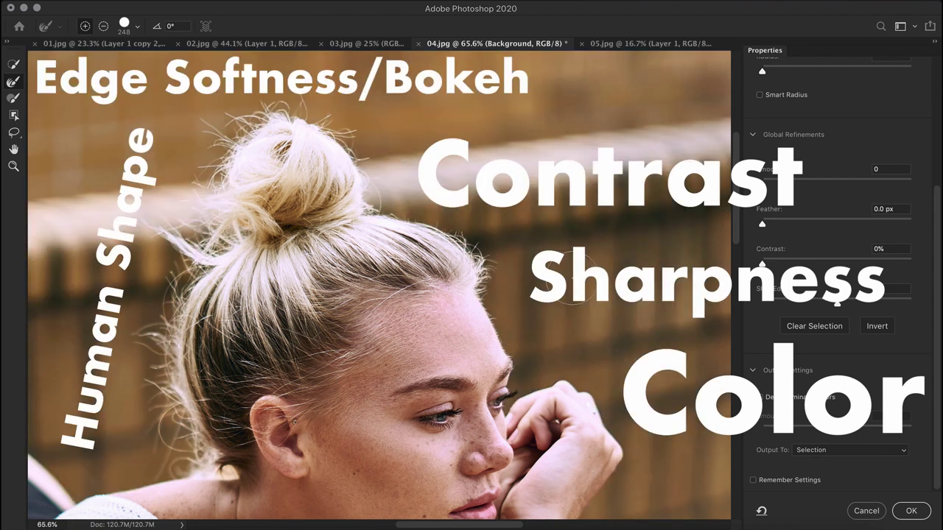
pyautogui.press('p')
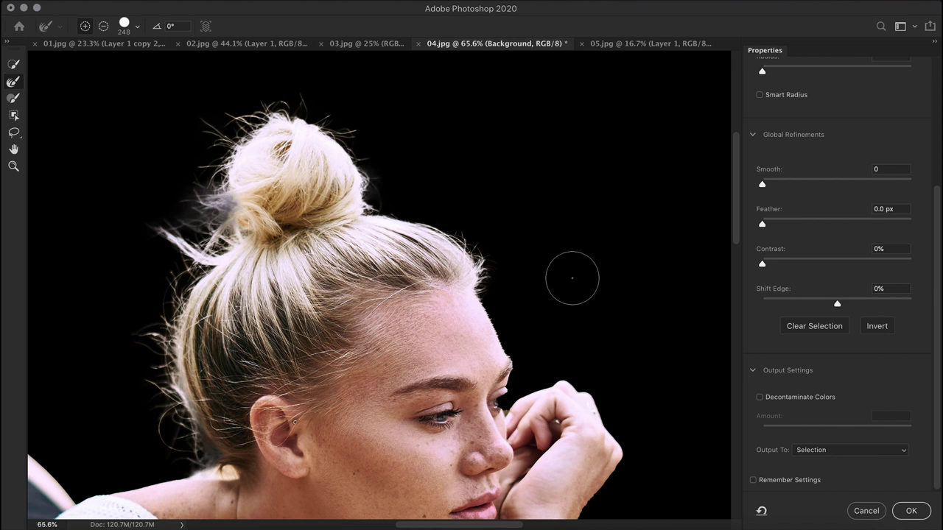
pyautogui.click(860, 509)
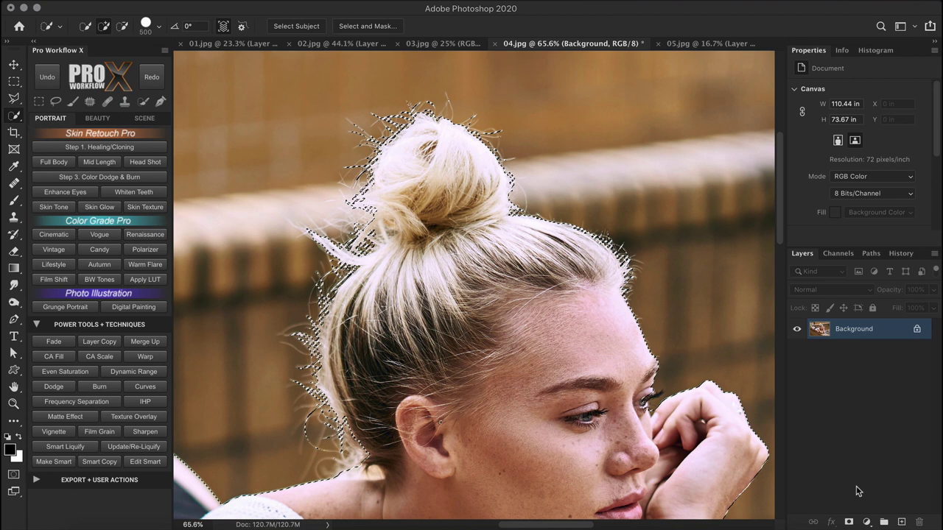
pyautogui.press('super+d')
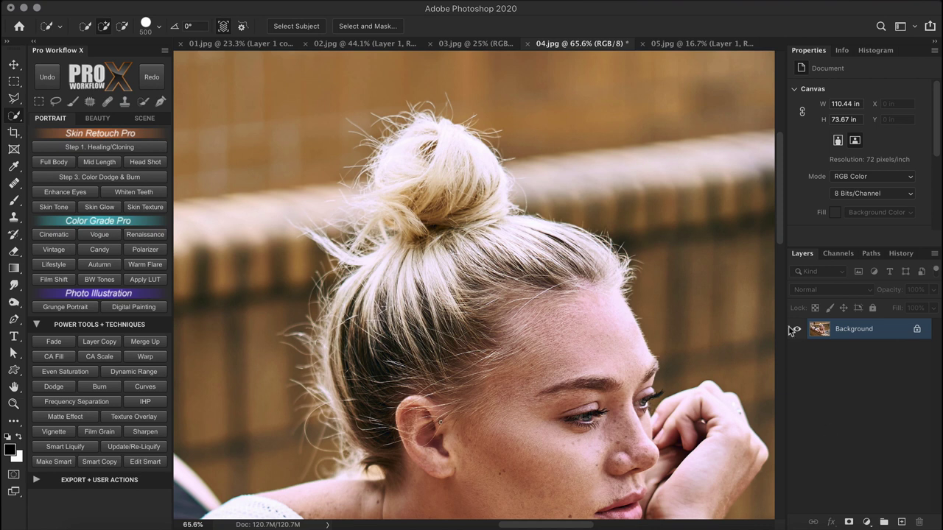
pyautogui.click(703, 45)
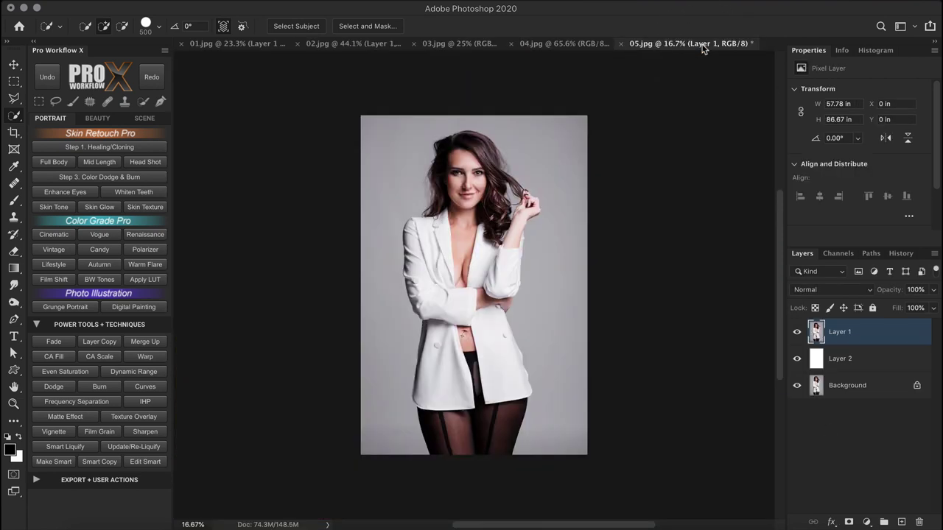
# Select the blazer-clad woman with Select Subject and enable Decontaminate Colors in Select and Mask
pyautogui.click(314, 28)
pyautogui.click(392, 27)
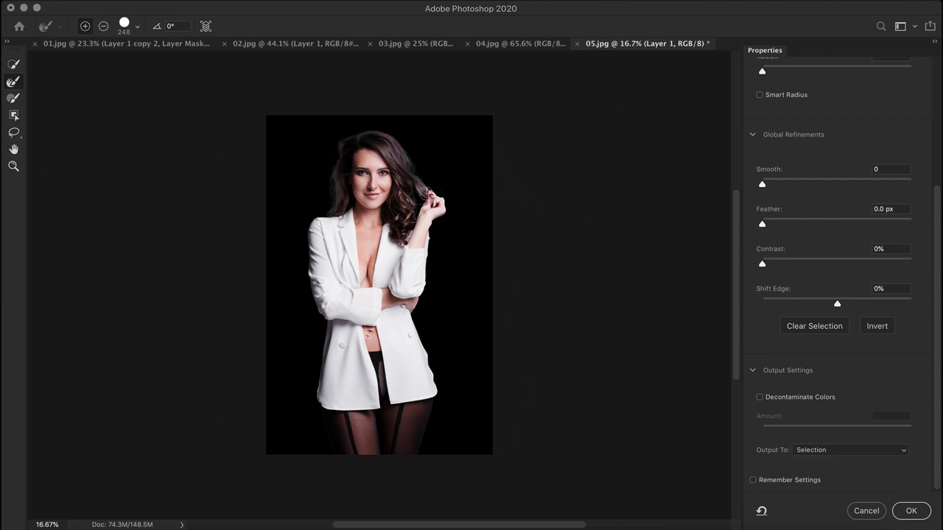
pyautogui.click(760, 397)
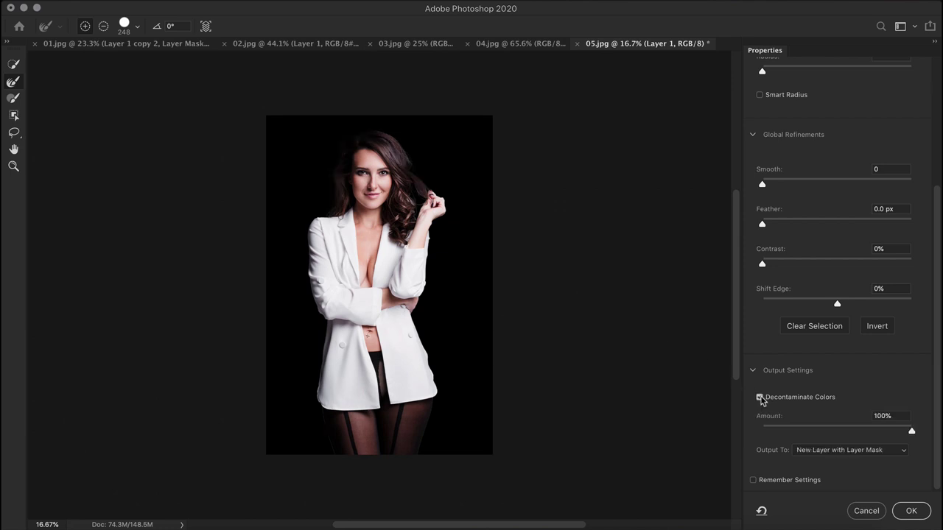
pyautogui.moveTo(363, 138); pyautogui.dragTo(423, 316)
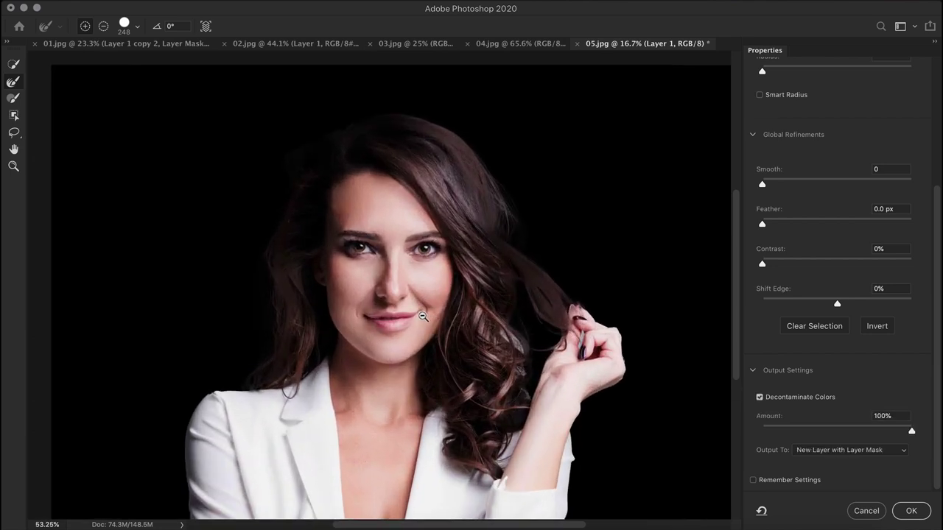
pyautogui.scroll(5, 795, 248)
# Preview the cutout On White, apply it as a new masked layer, and make Layer 2 active
pyautogui.click(794, 99)
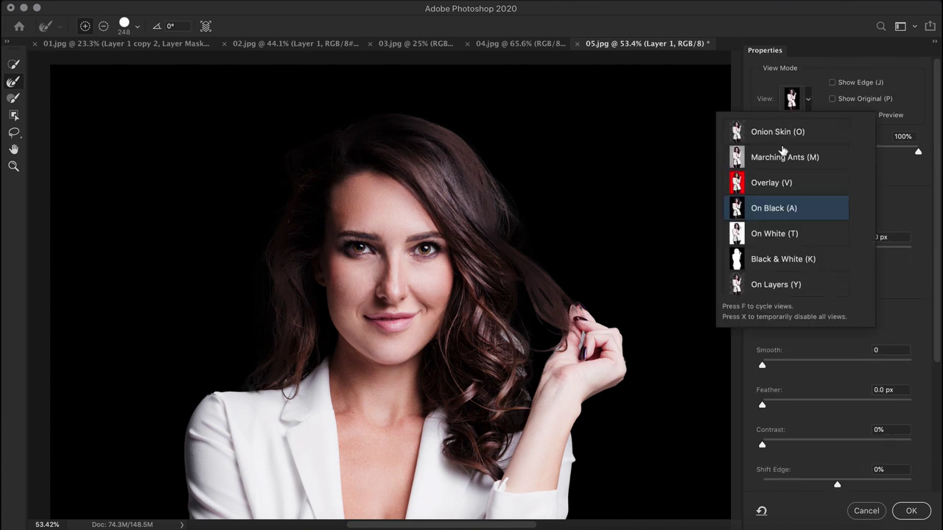
pyautogui.click(769, 240)
pyautogui.click(897, 209)
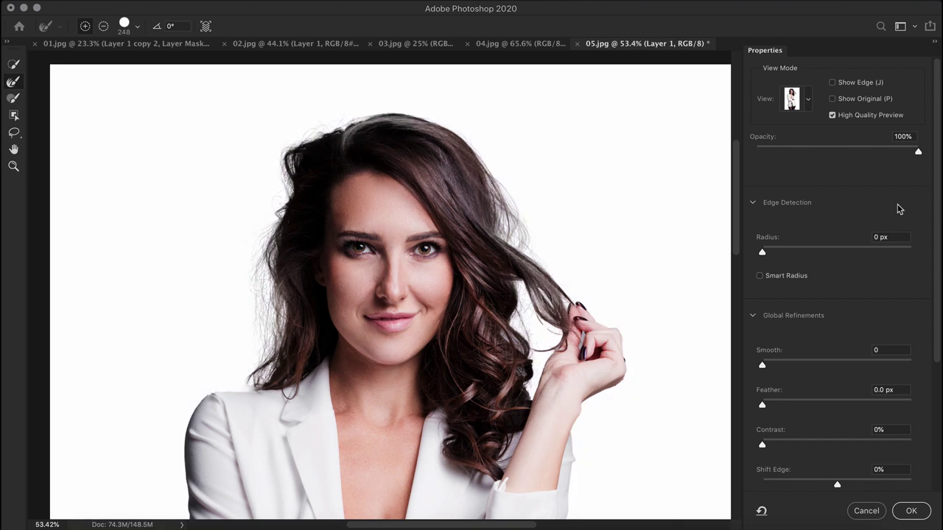
pyautogui.click(909, 510)
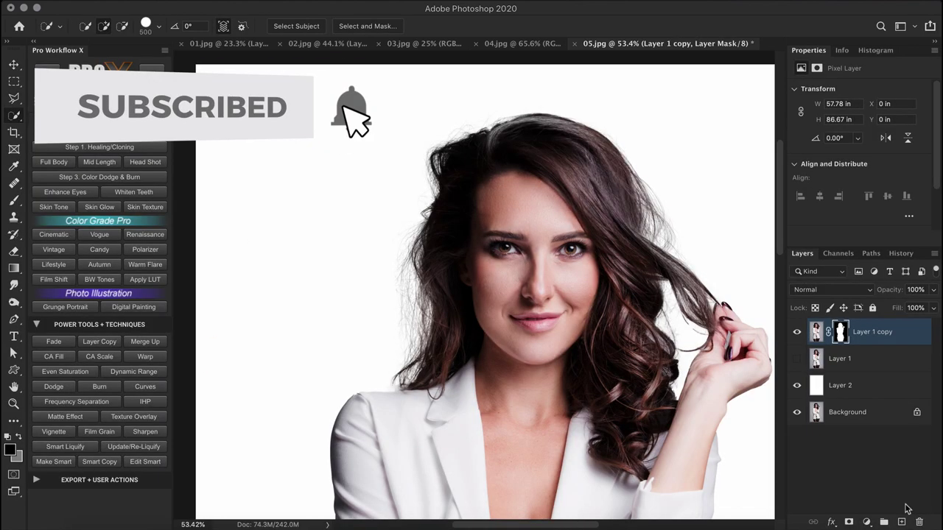
pyautogui.click(876, 387)
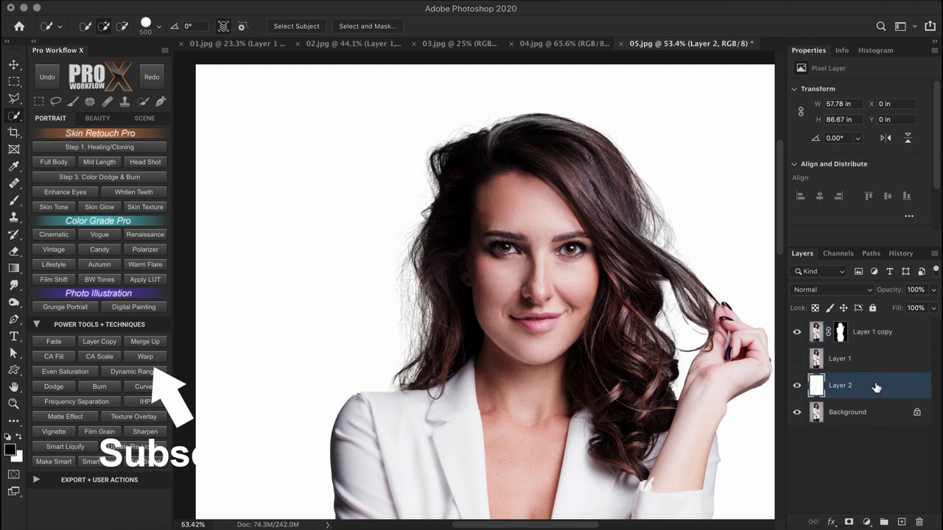
pyautogui.scroll(-5, 540, 292)
pyautogui.moveTo(539, 293); pyautogui.dragTo(531, 286)
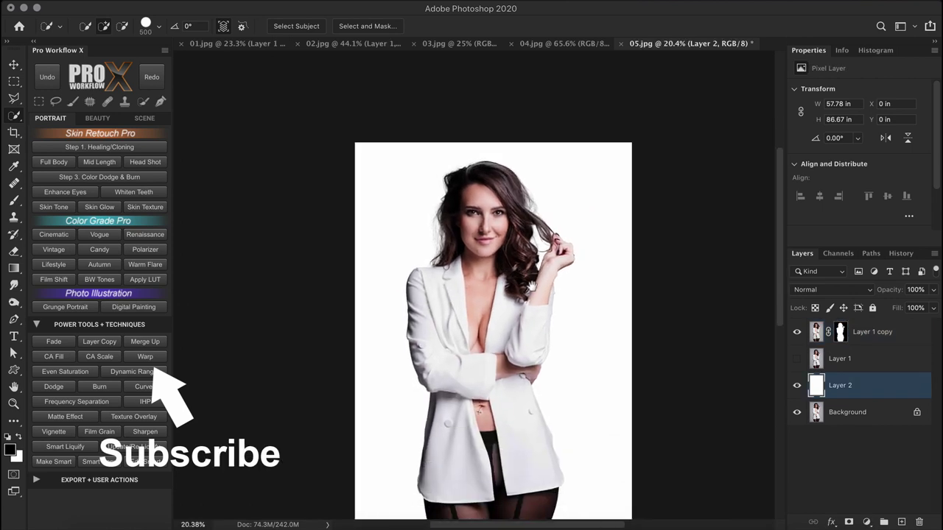